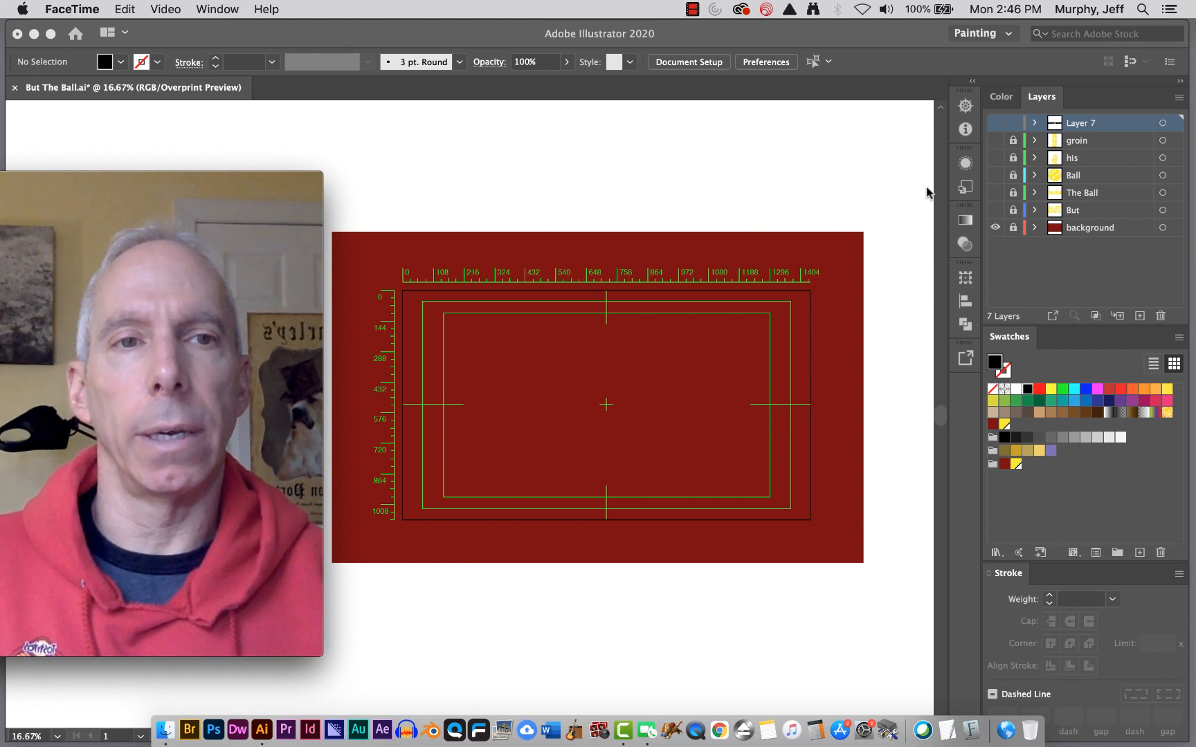
Preview the lettering and artwork by toggling the visibility of the The Ball, Ball, his and groin layers over the background.
click(997, 197)
click(995, 194)
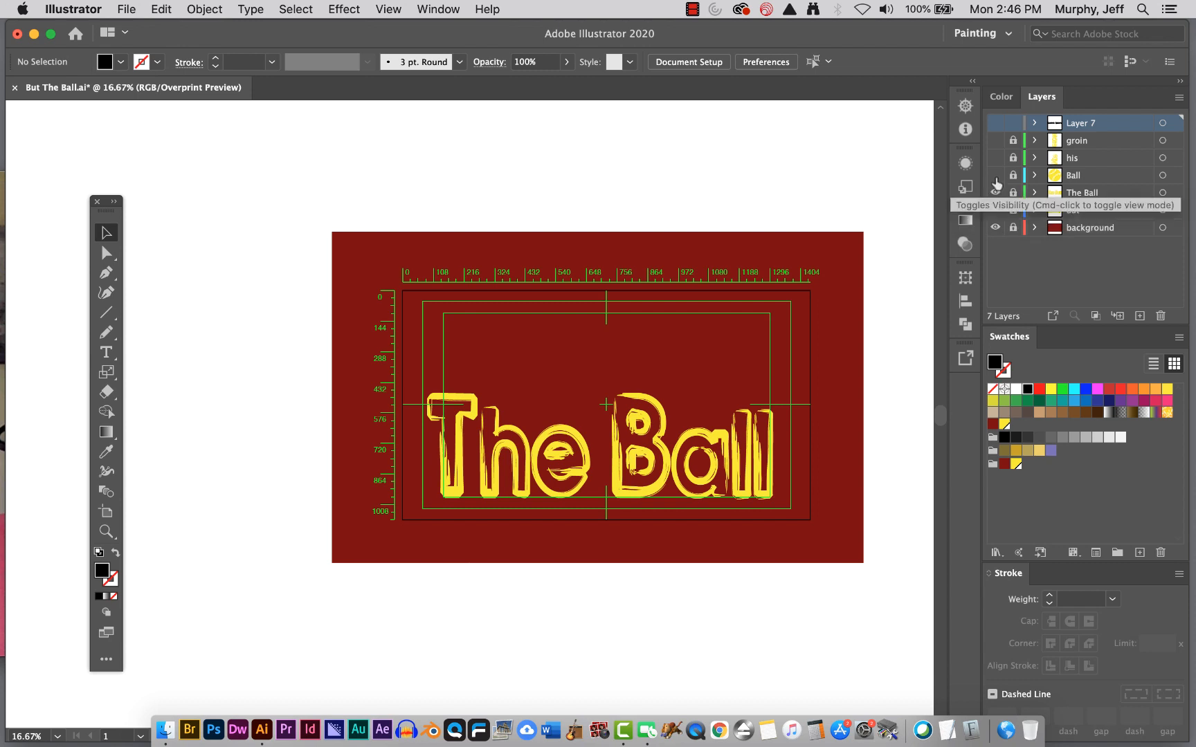
click(995, 175)
click(995, 193)
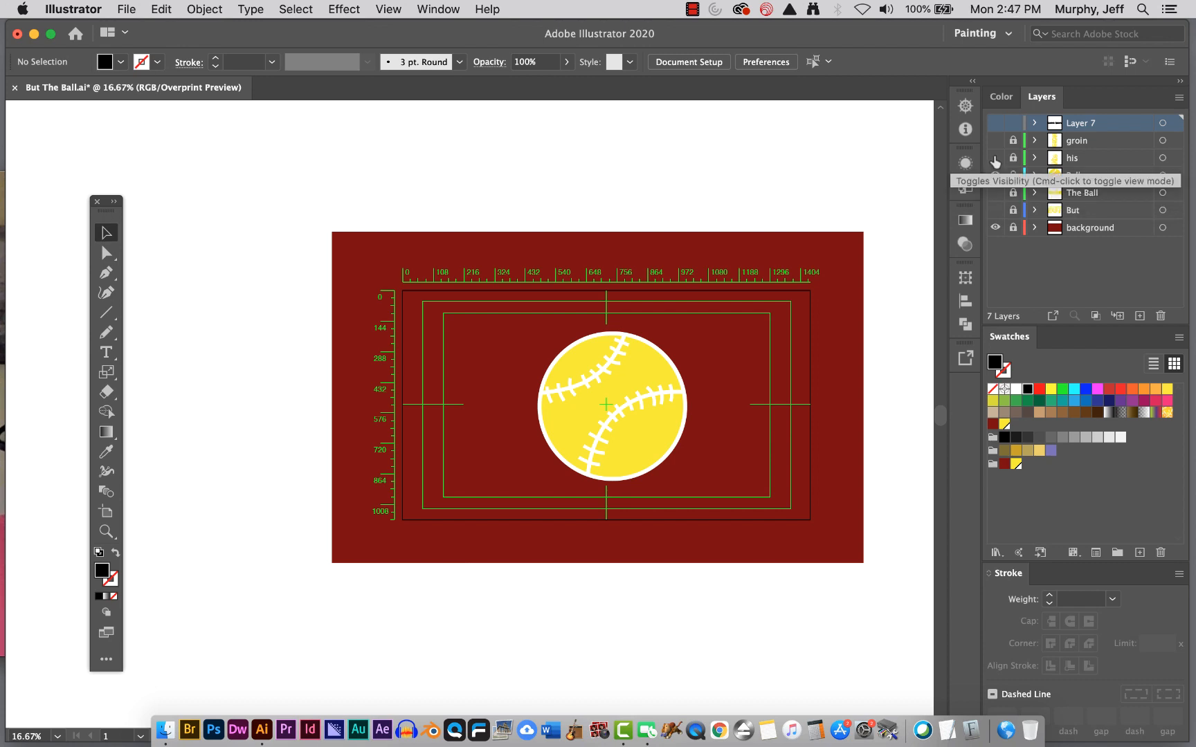
click(994, 159)
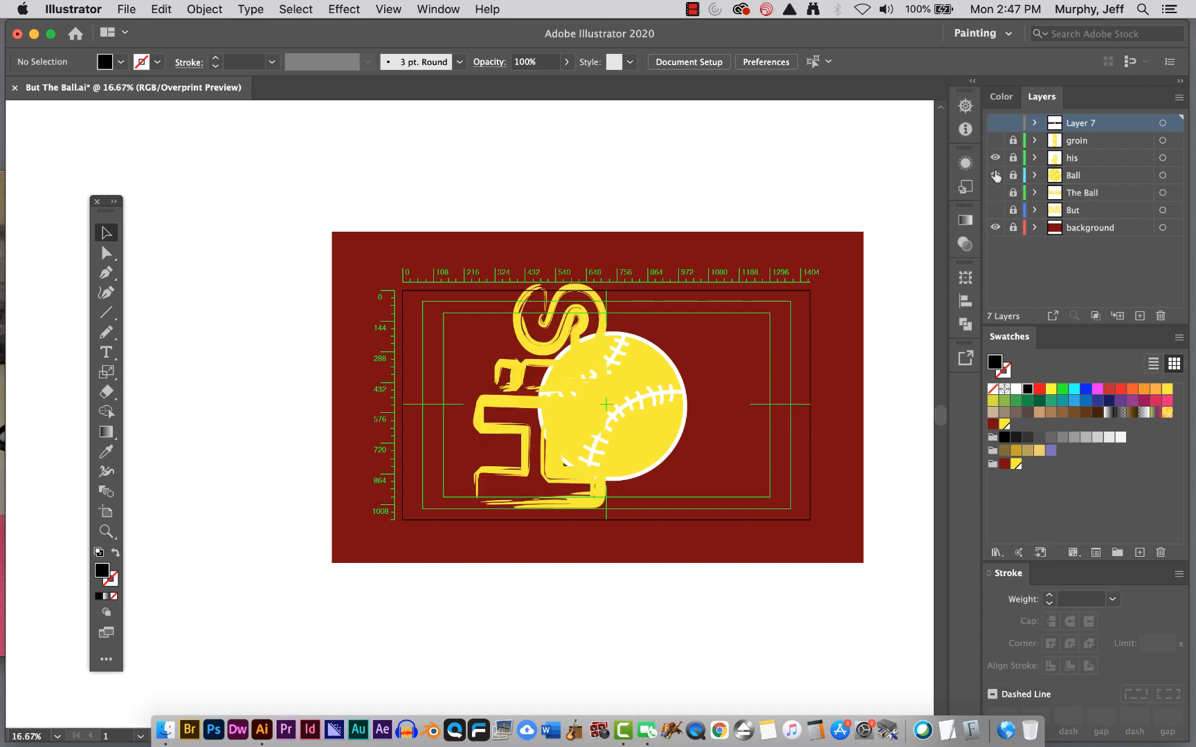
click(995, 175)
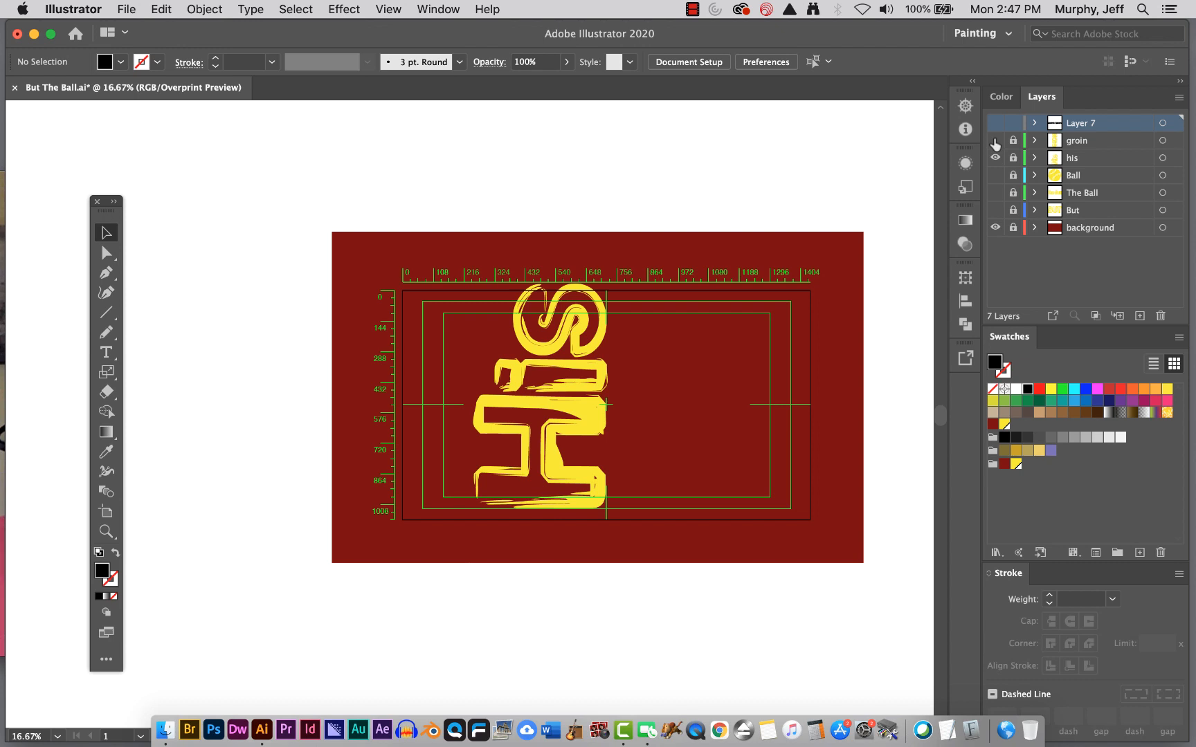
click(994, 142)
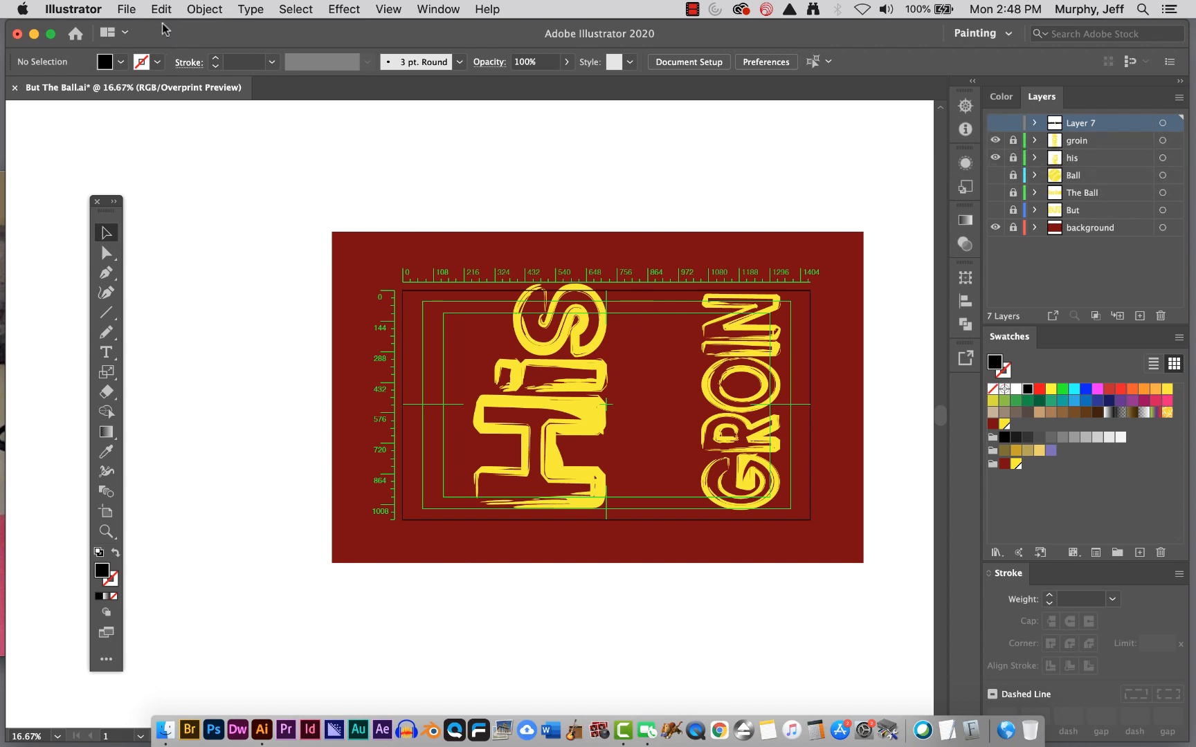
Start a new document from the Film & Video preset HDV/HDTV 1080 at 1920 x 1080 px.
click(127, 9)
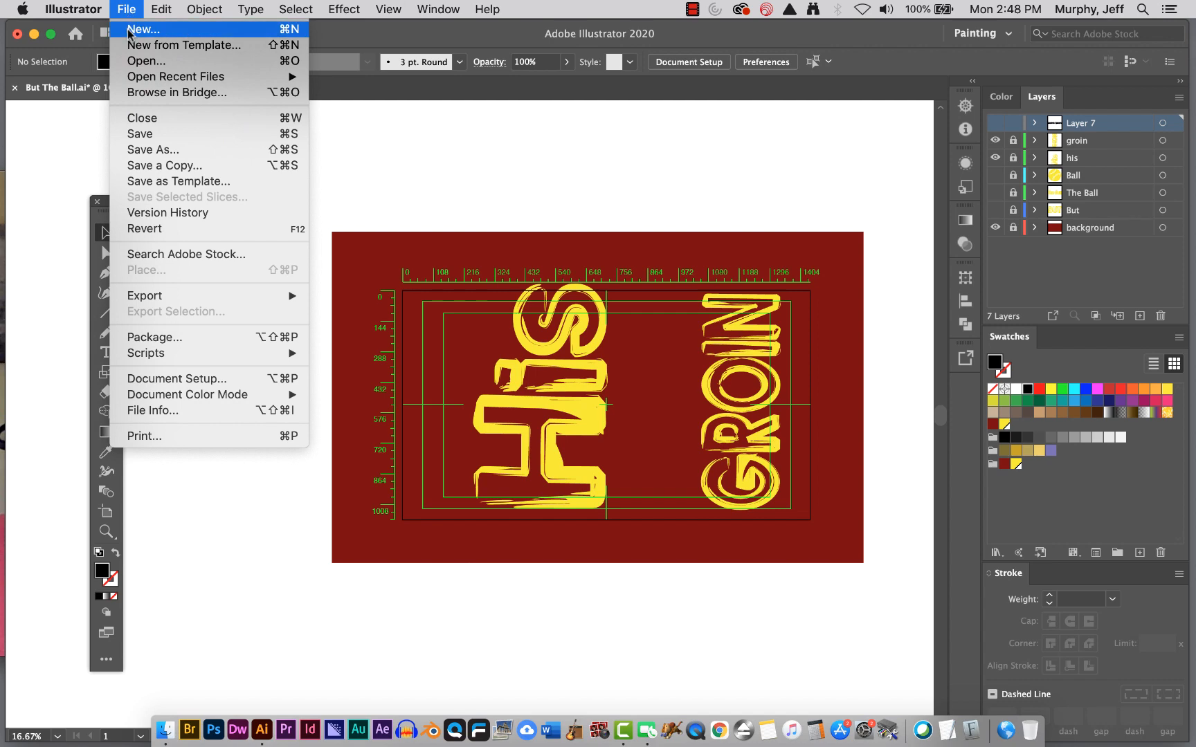
click(131, 29)
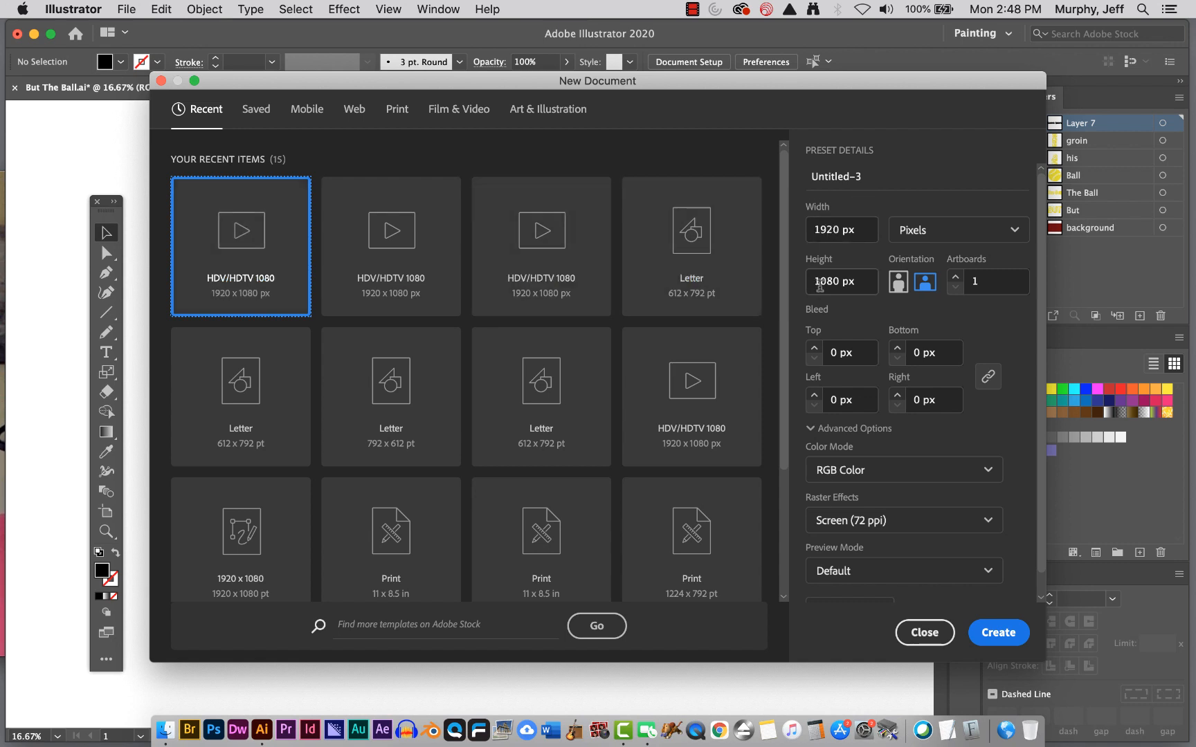
click(443, 115)
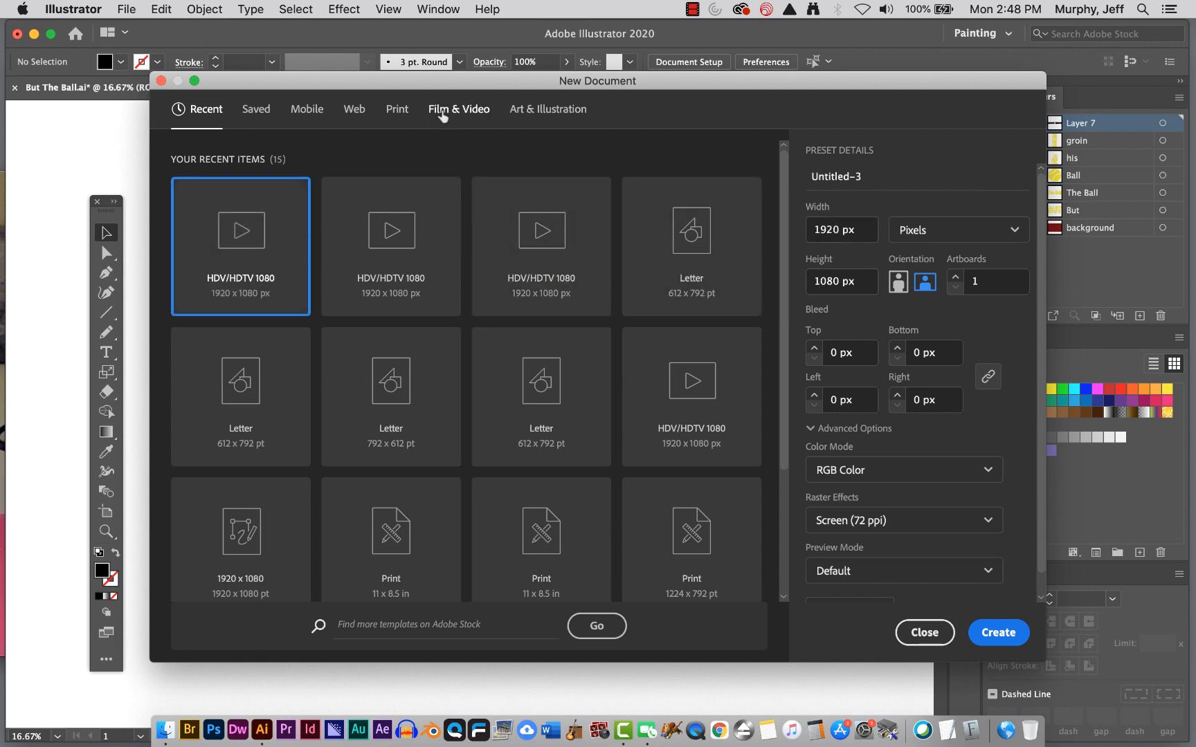
click(264, 235)
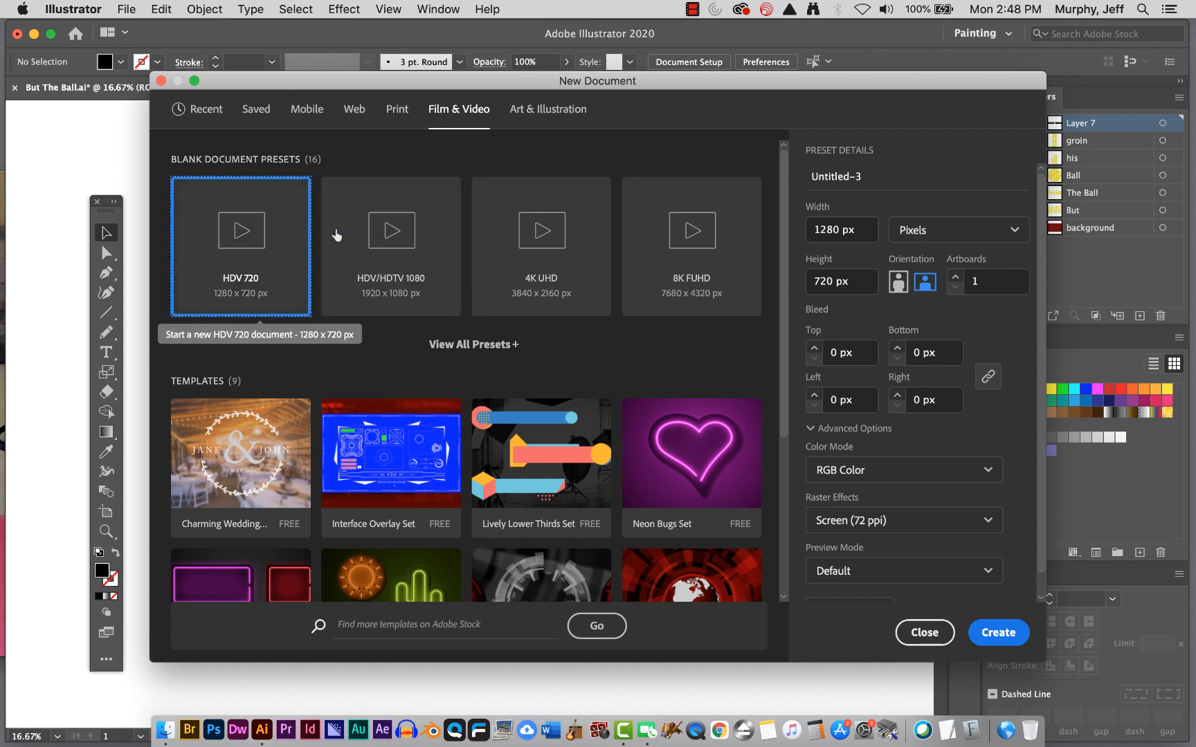
click(406, 237)
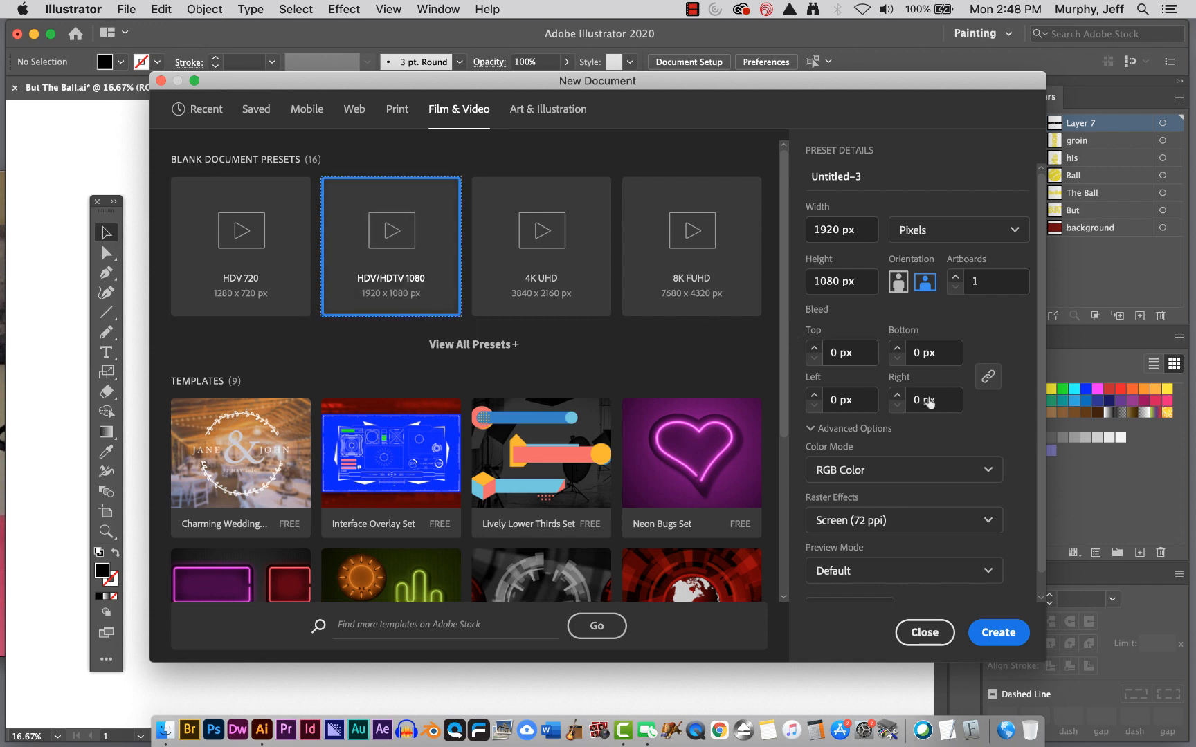
Turn the new document's transparency grid off in the additional settings and create the document.
scroll(1038, 477, down, 2)
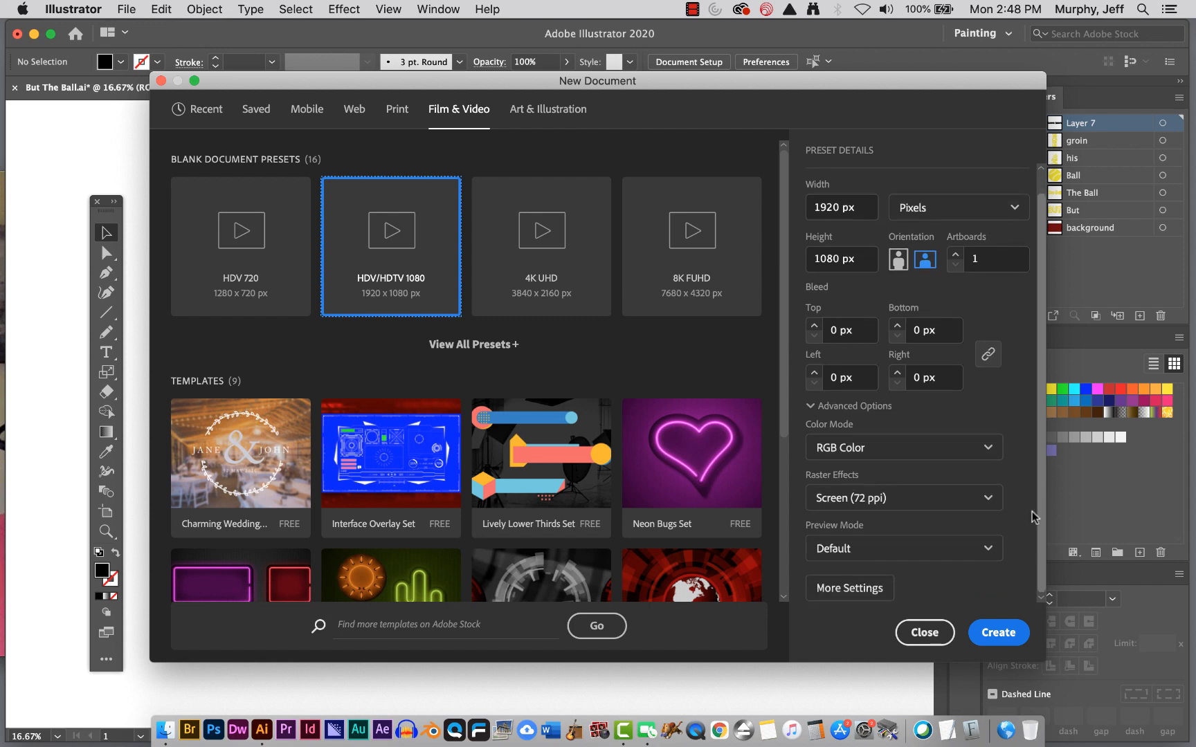
click(858, 589)
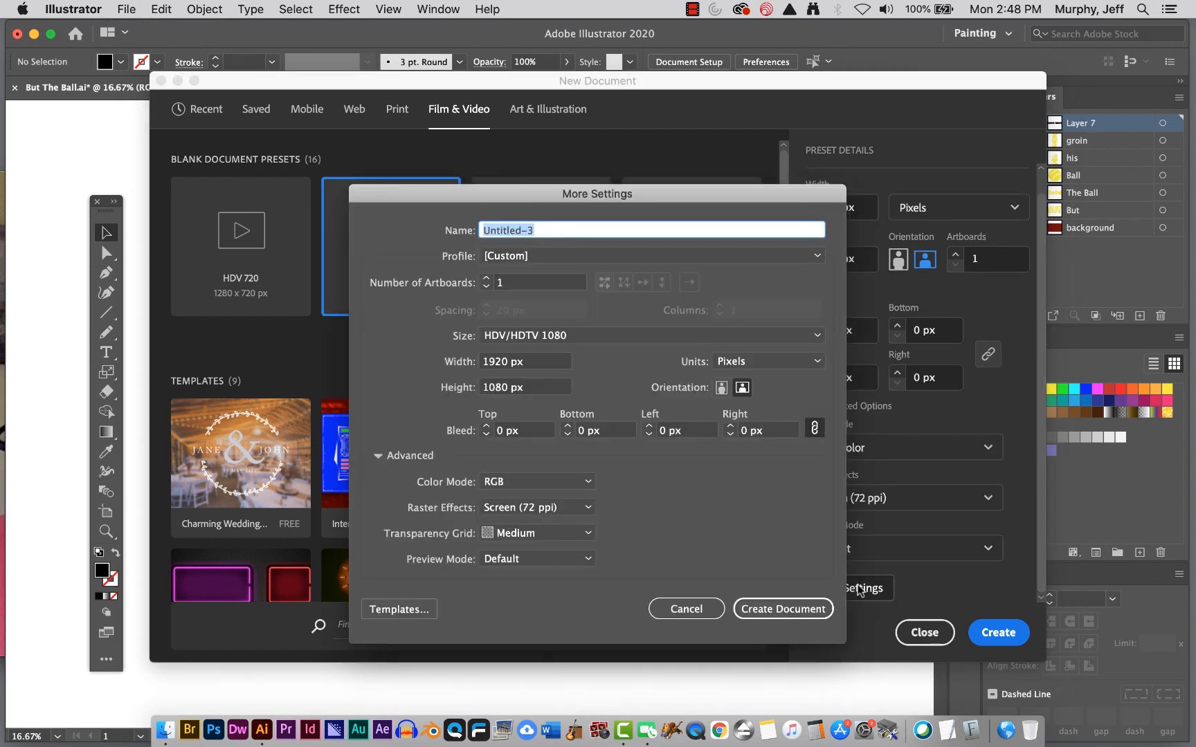
click(587, 532)
click(572, 554)
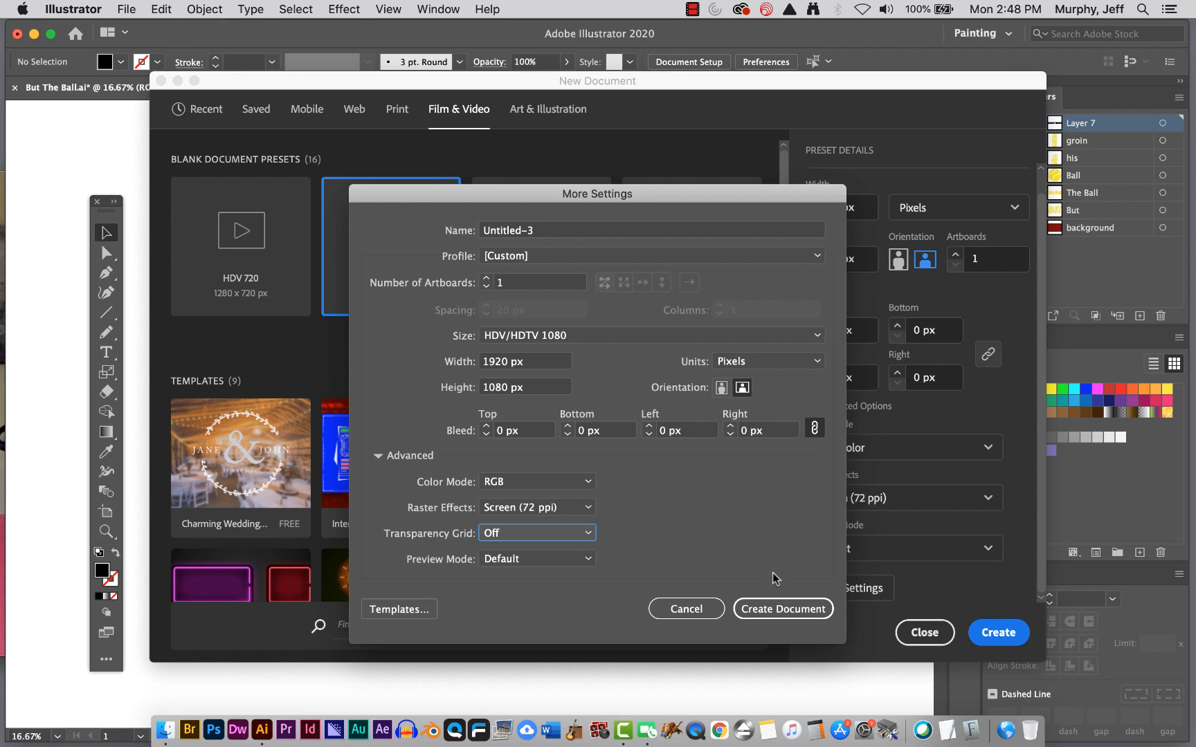
click(777, 609)
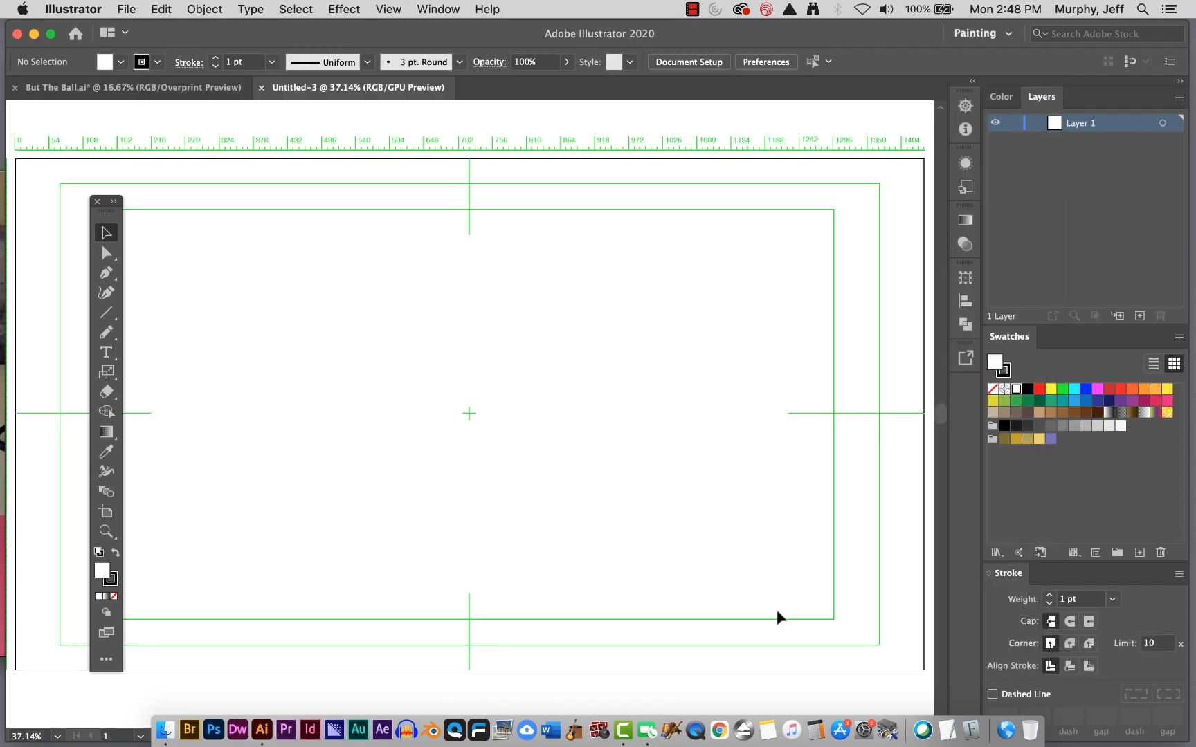
Create a new color group named "homer type" among the swatches.
key(super+minus)
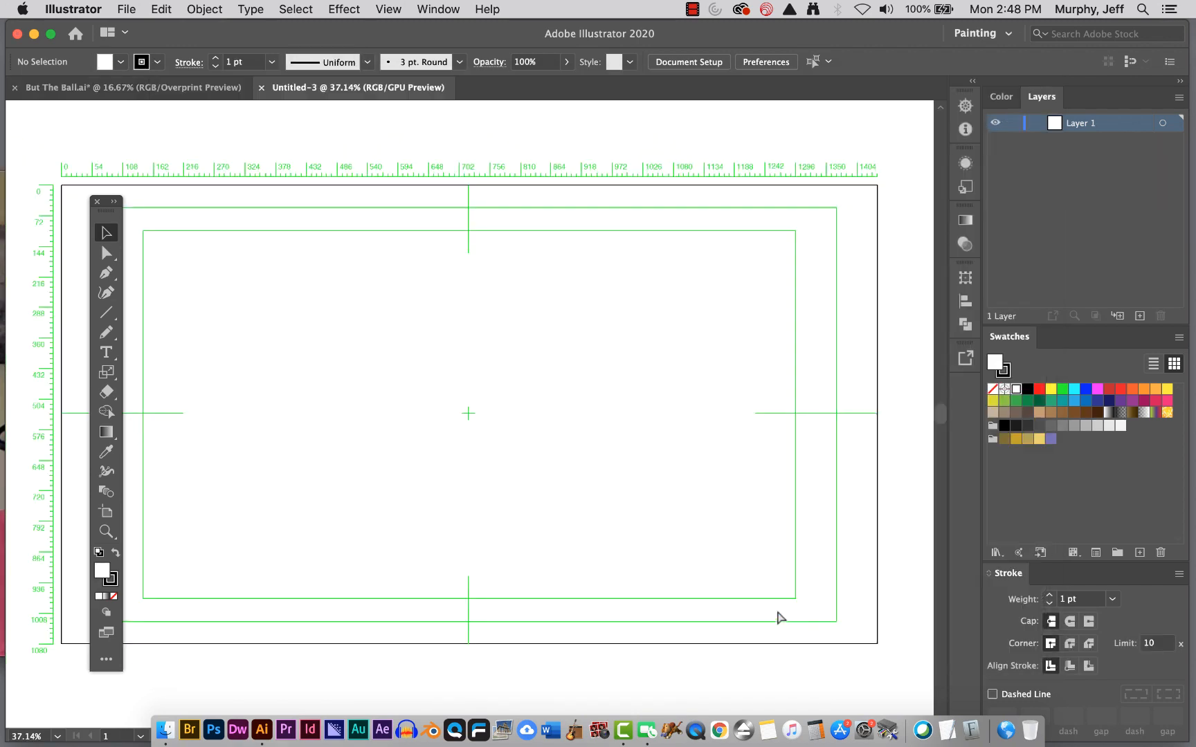
key(super+minus)
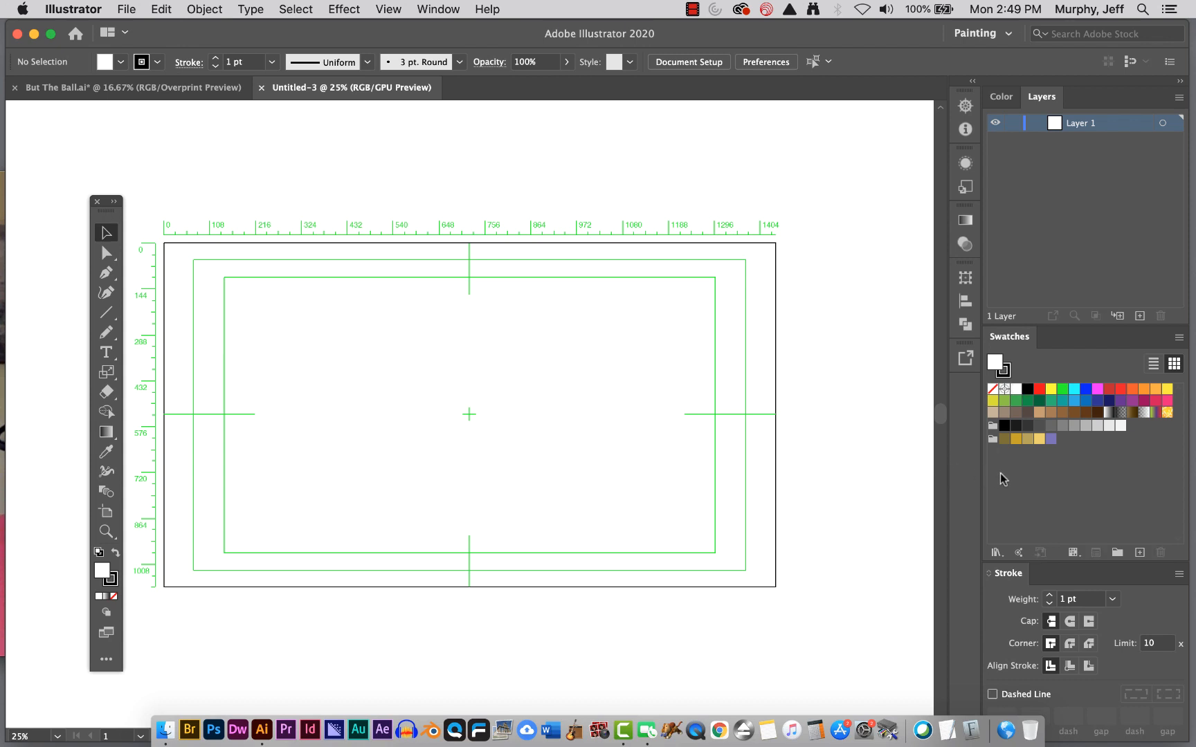
click(1116, 552)
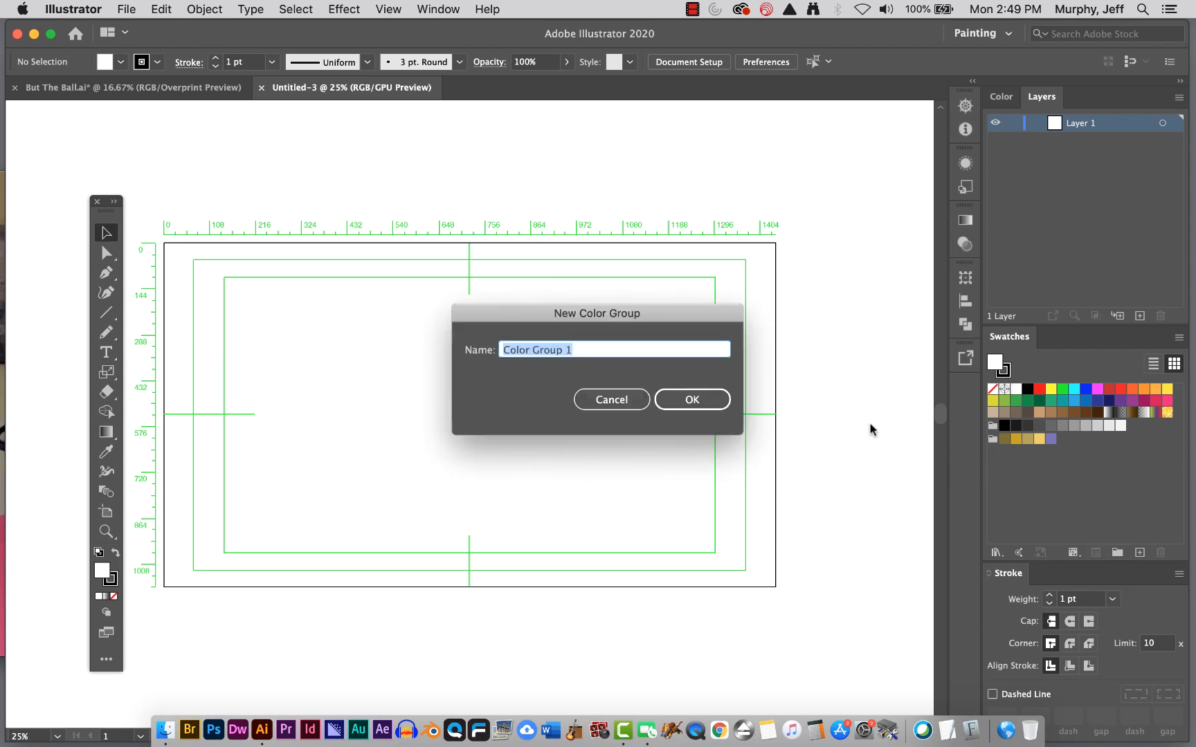
text(home)
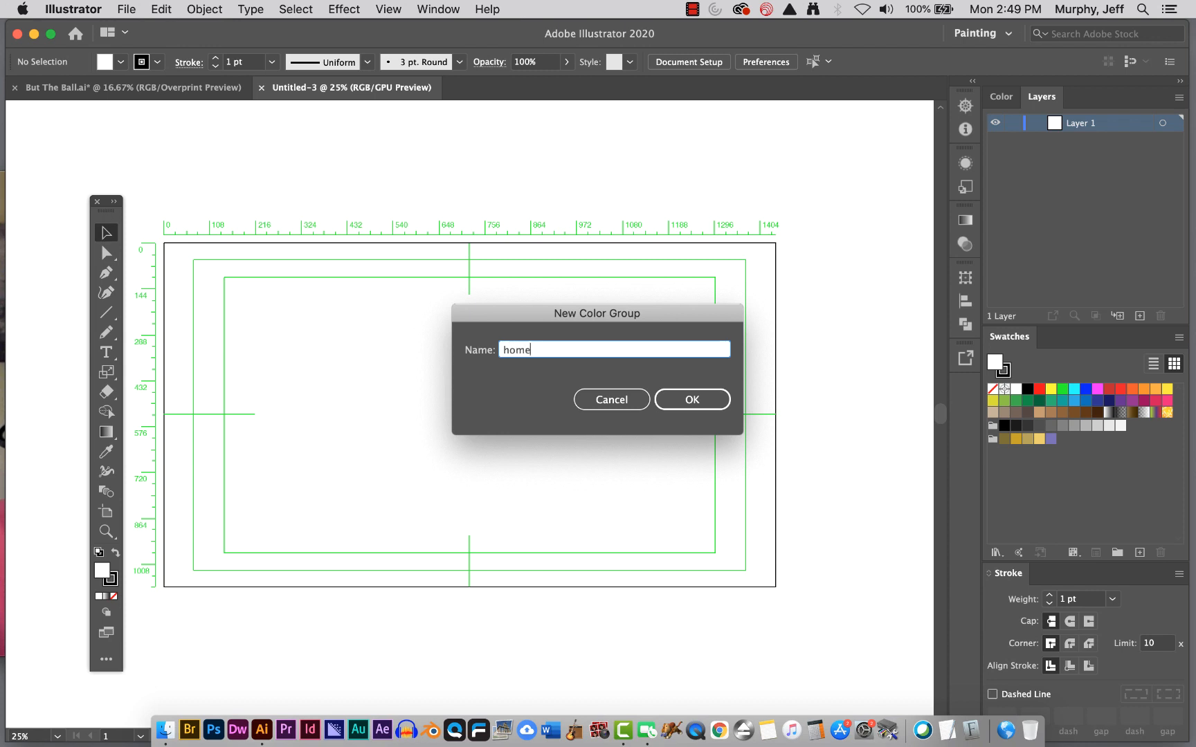
text(r typr)
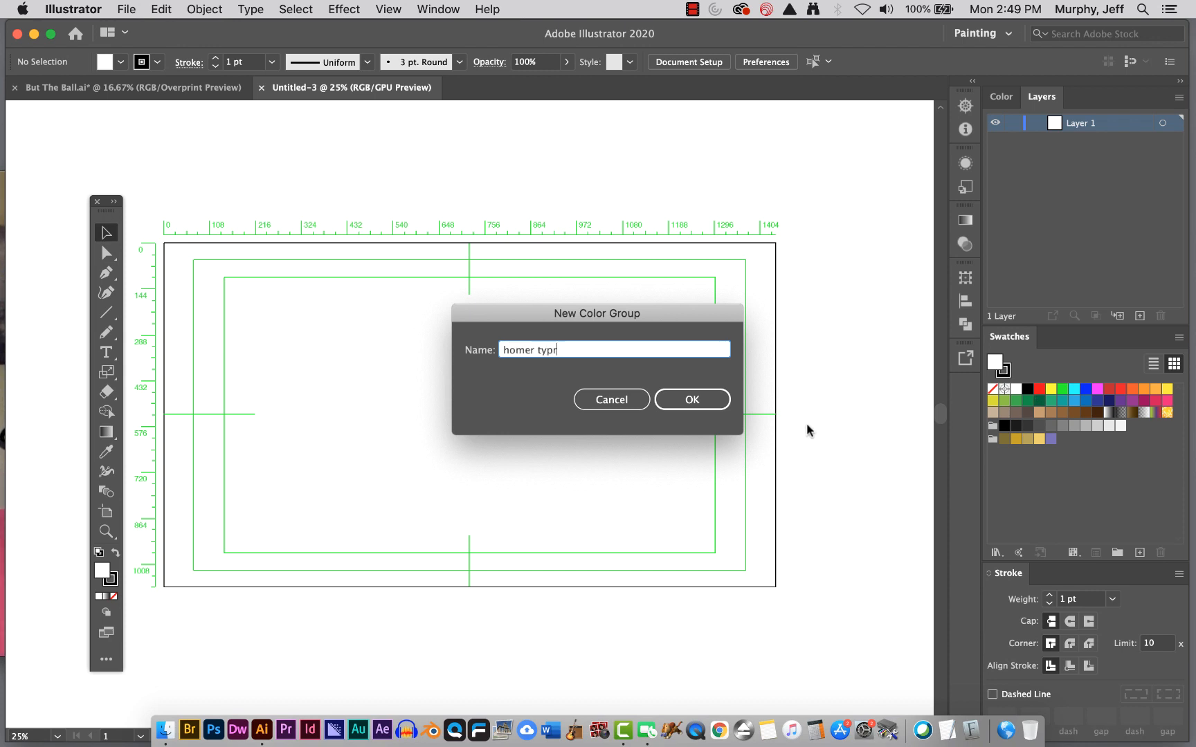
key(BackSpace)
text(e)
click(706, 400)
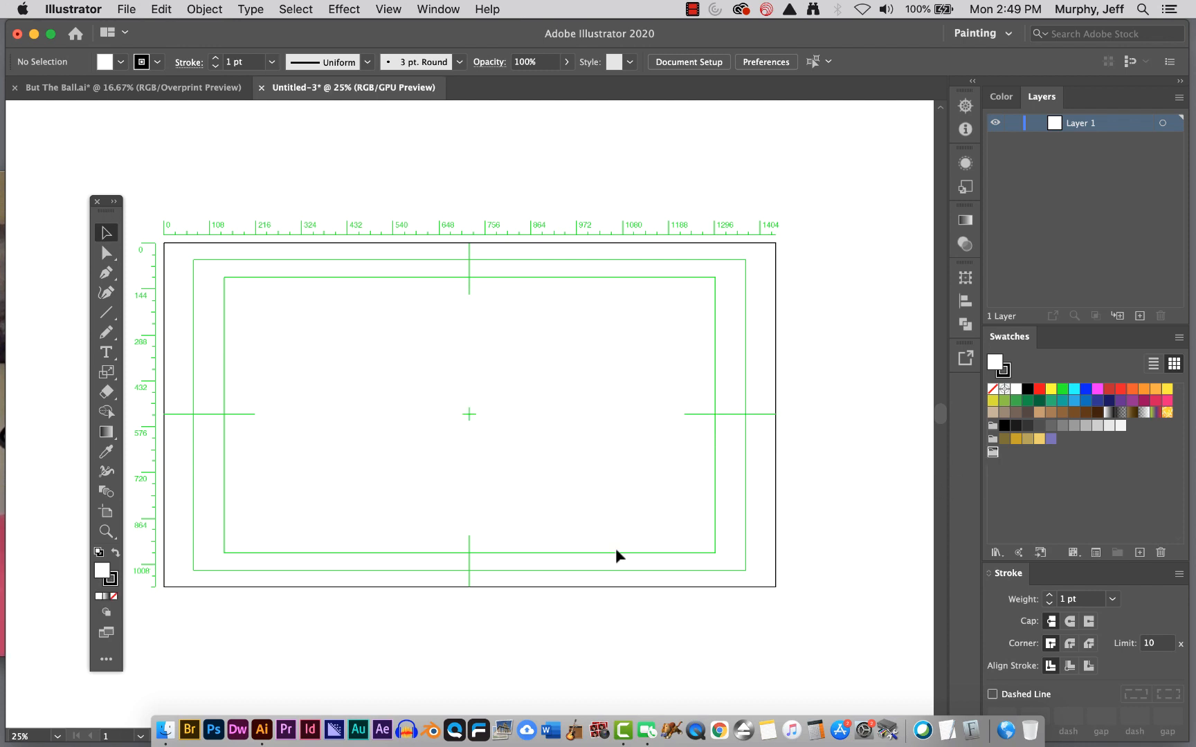
Create a global process color swatch named "bg" with R 94, G 32, B 13 and add it to the homer type color group.
click(1009, 454)
click(1139, 552)
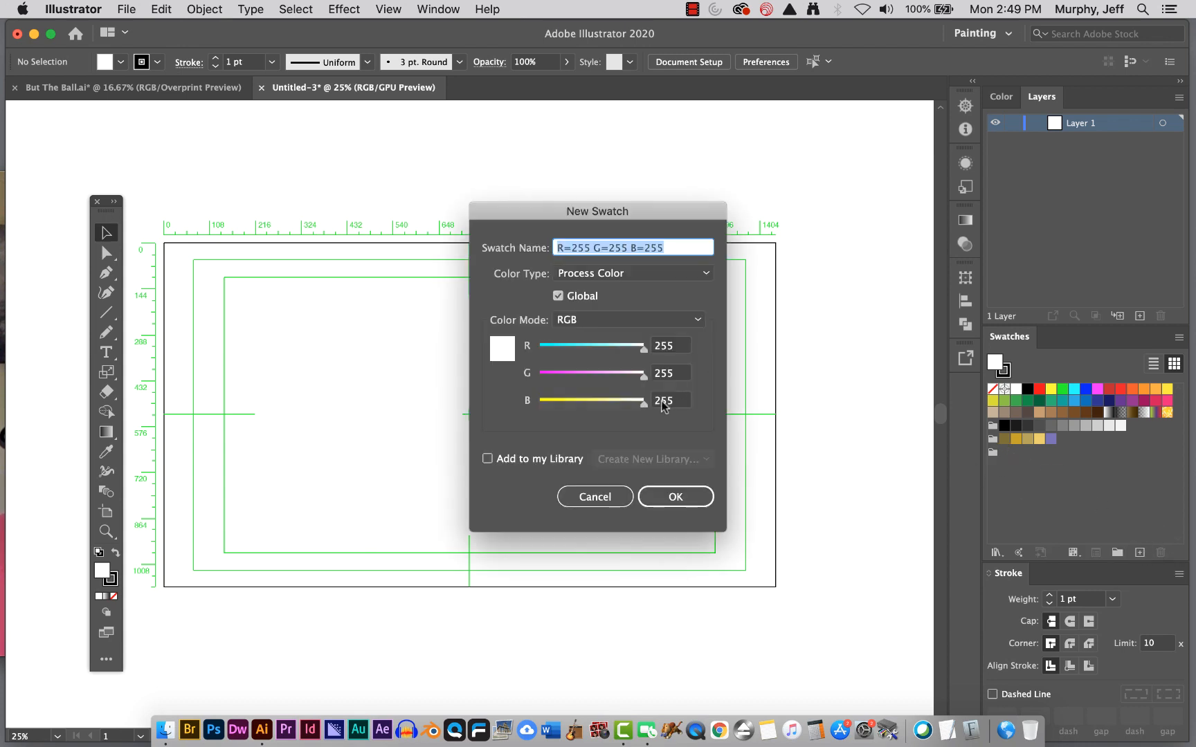
drag(644, 377, 551, 379)
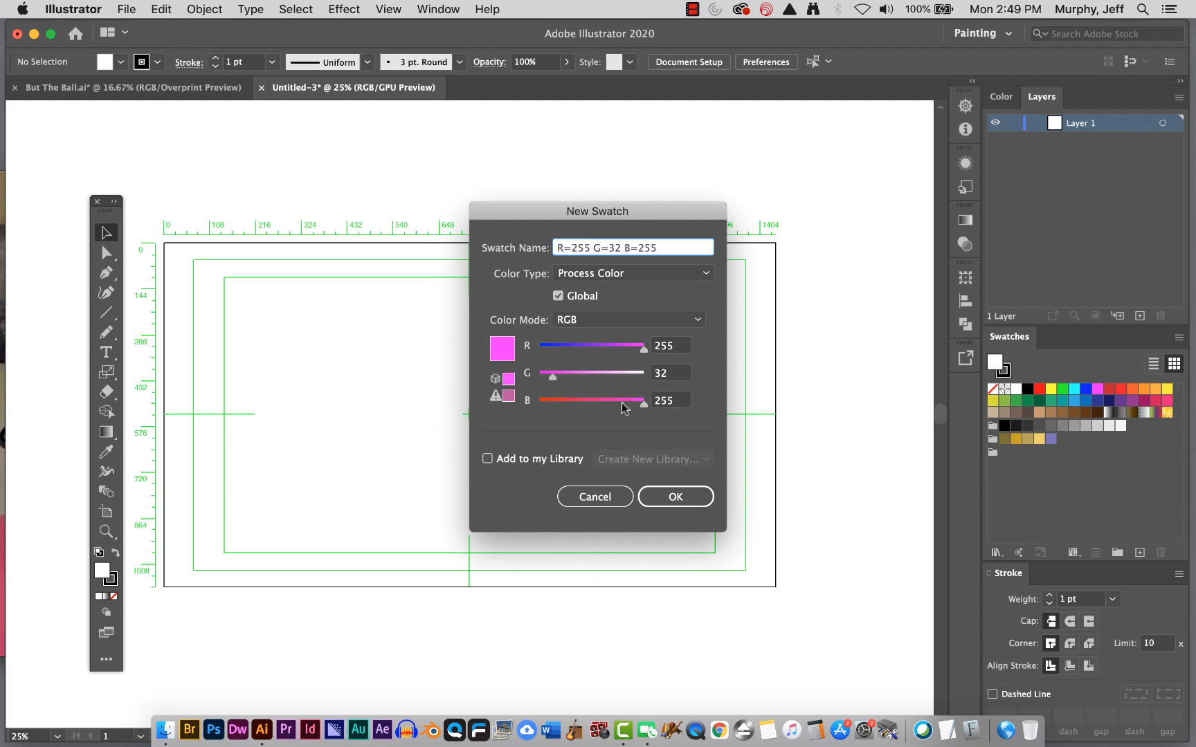
drag(643, 404, 545, 415)
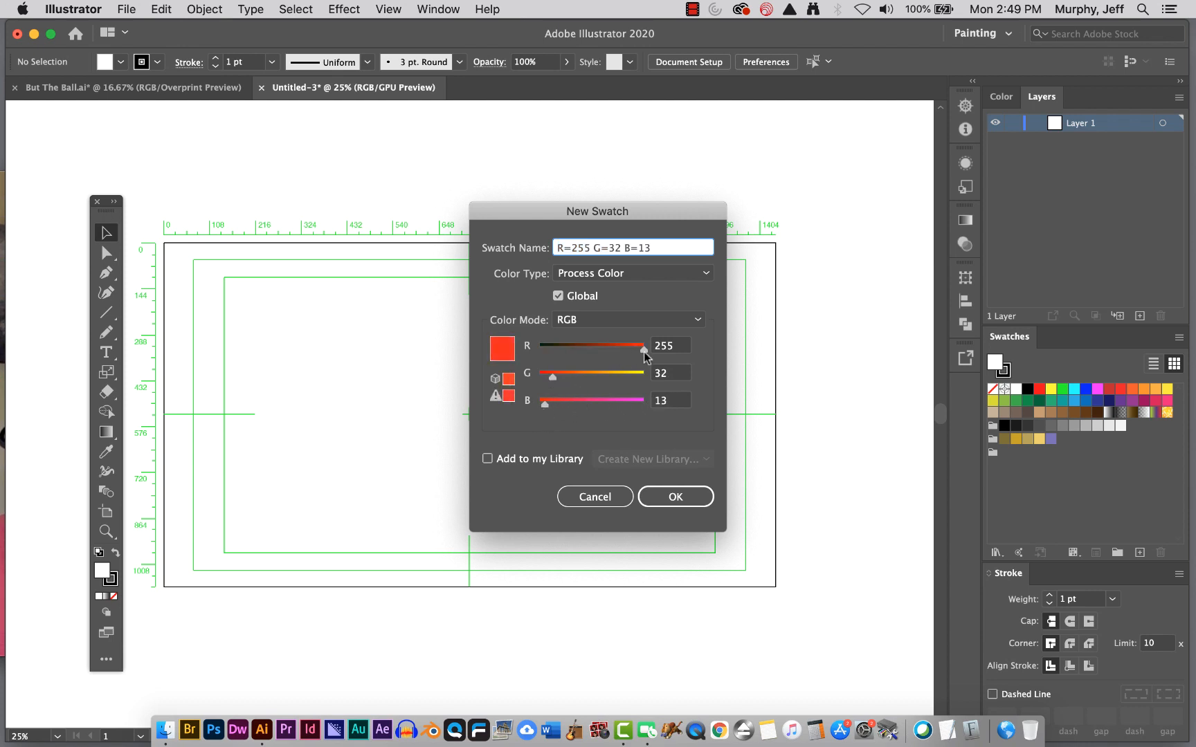
drag(643, 349, 575, 351)
drag(650, 248, 545, 251)
text(bg)
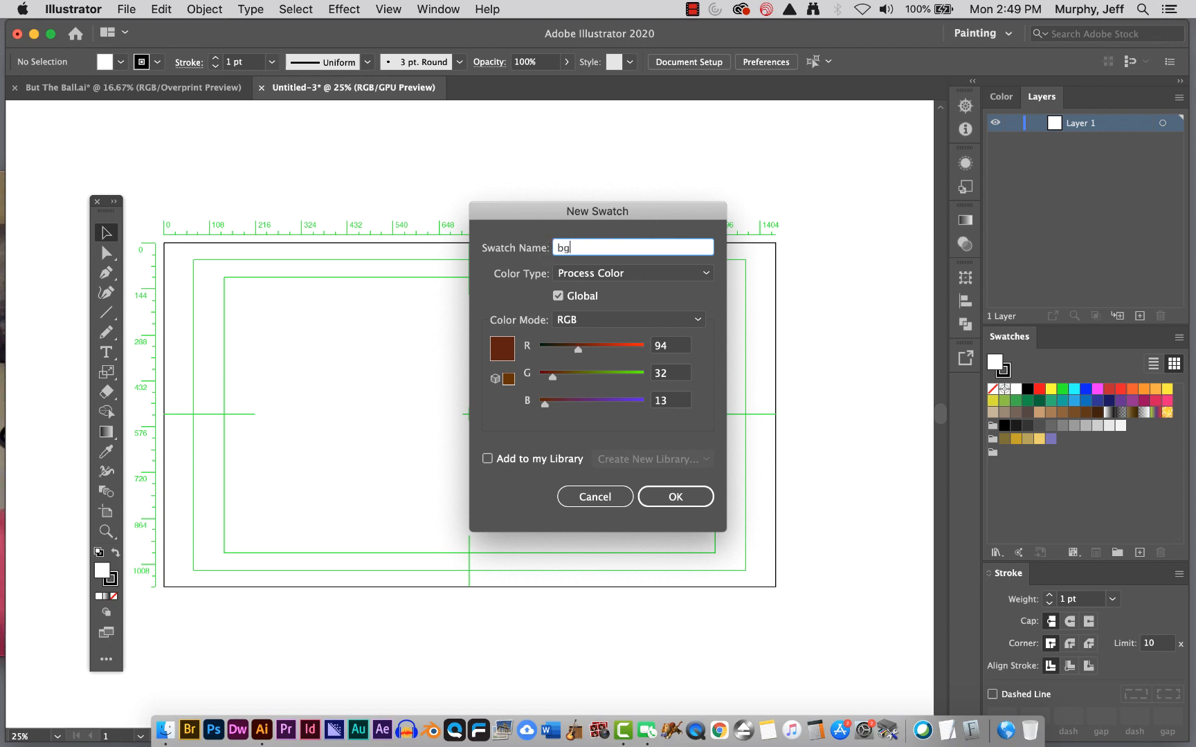
click(676, 497)
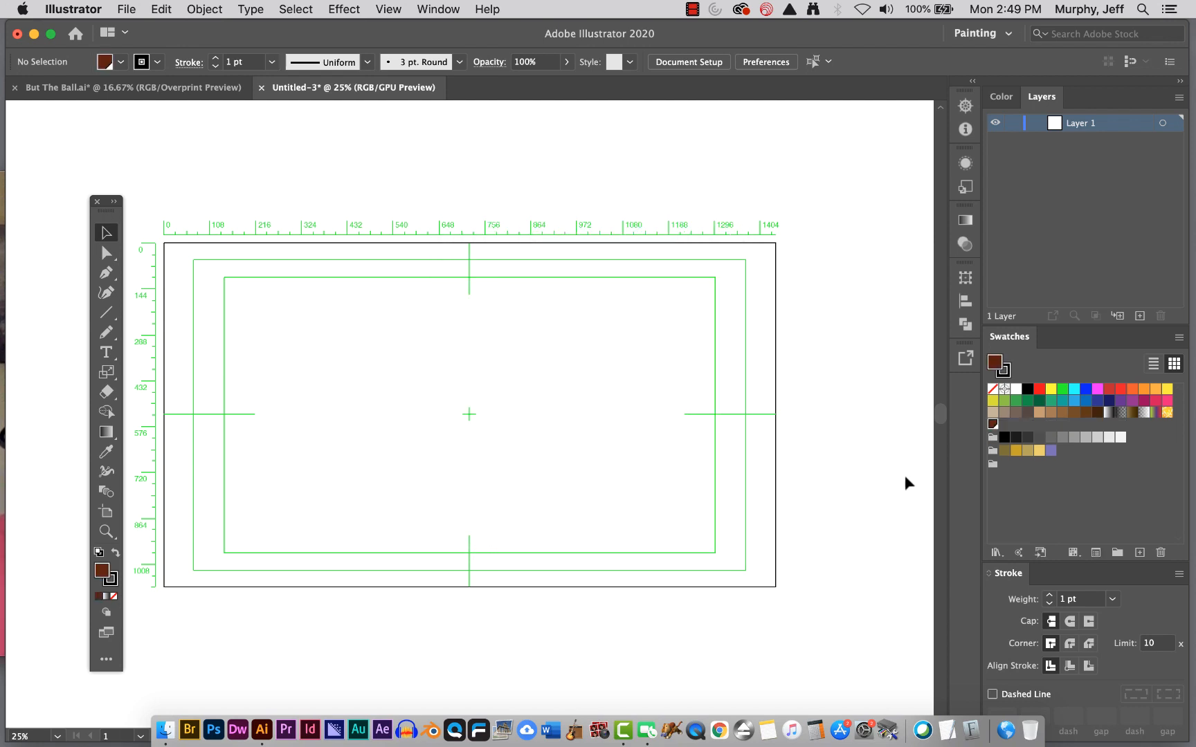
drag(994, 361, 993, 471)
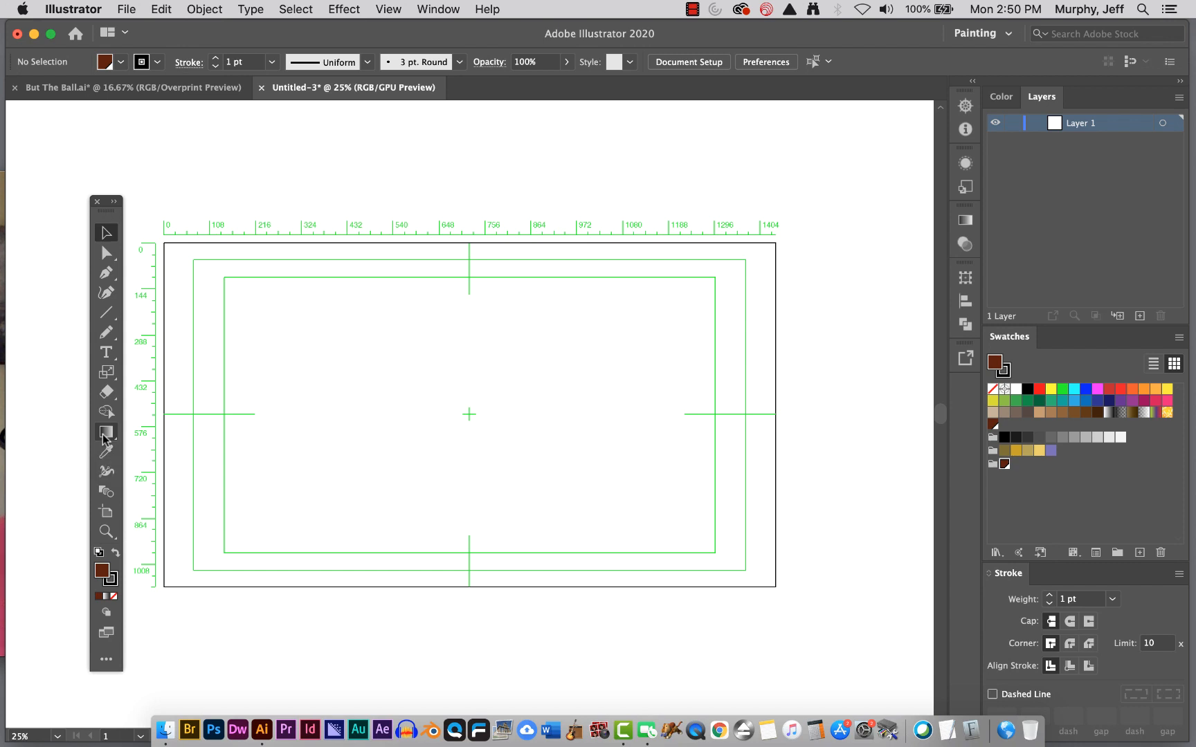
Draw a background rectangle filled with the bg color over the whole artboard, about 1918 x 1089 px.
drag(106, 313, 190, 318)
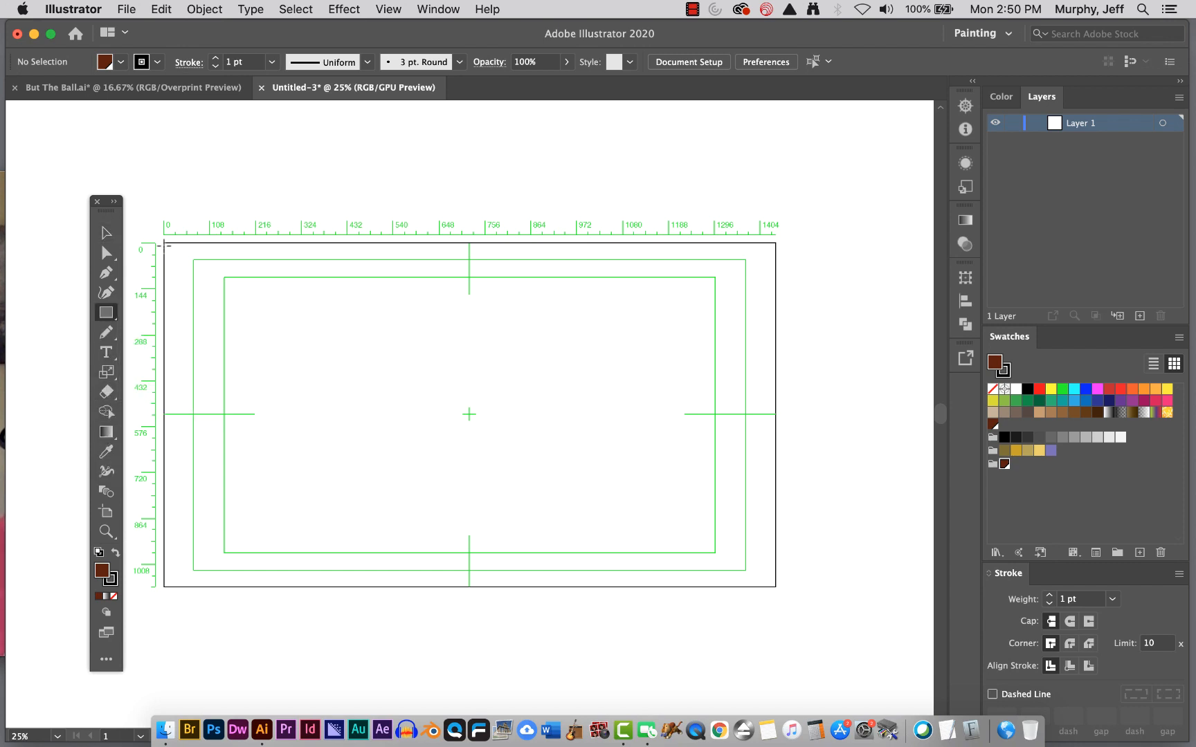
drag(165, 242, 775, 587)
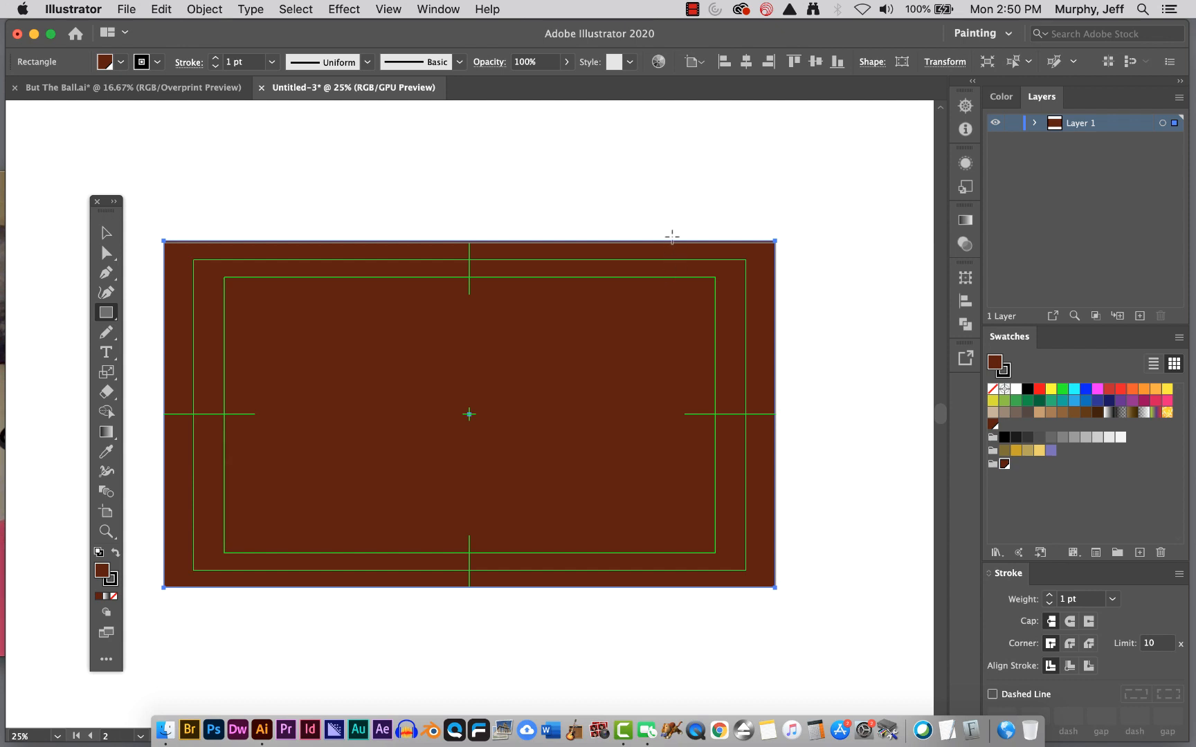
click(651, 212)
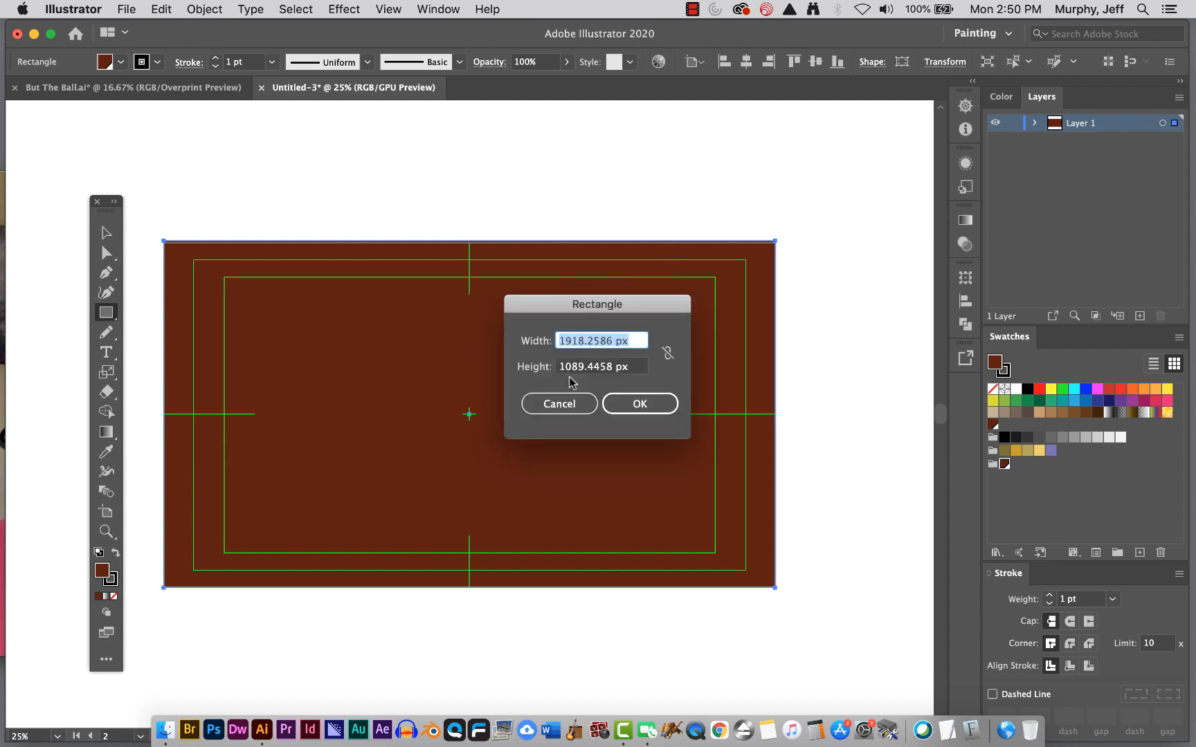
click(557, 407)
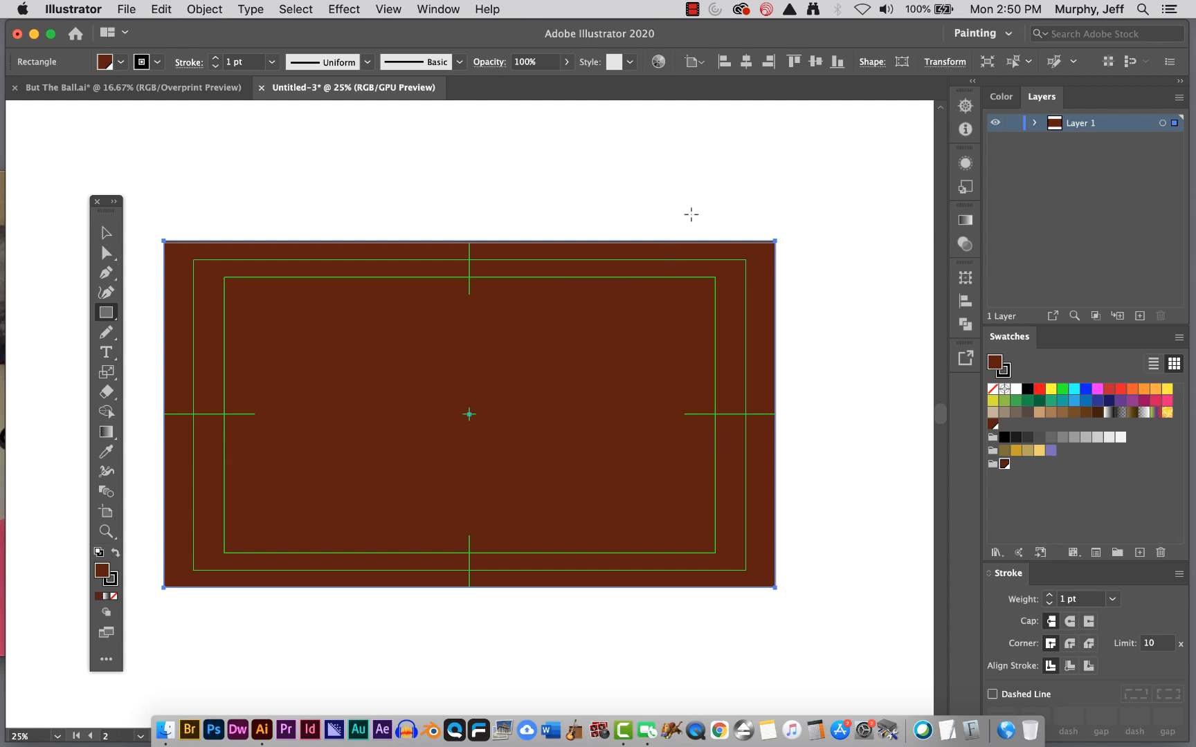
Switch to the But The Ball.ai document, hide the groin and his layers, and show Layer 7.
click(150, 94)
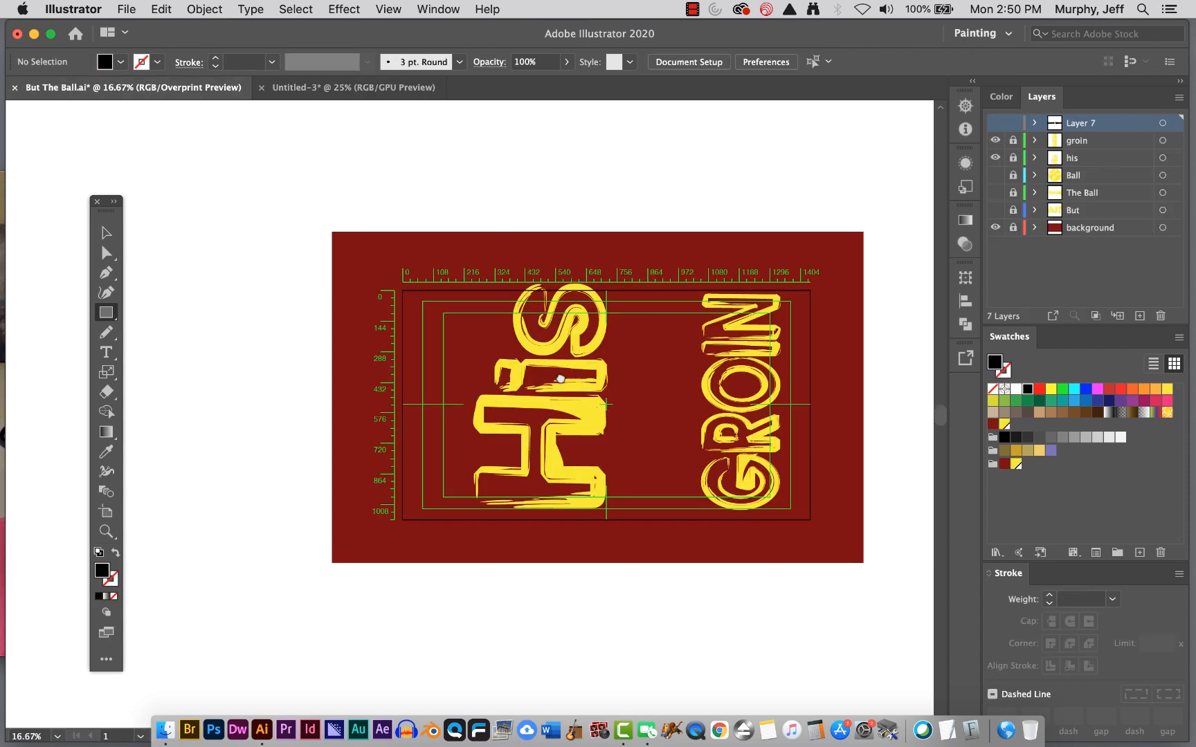
drag(580, 371, 475, 376)
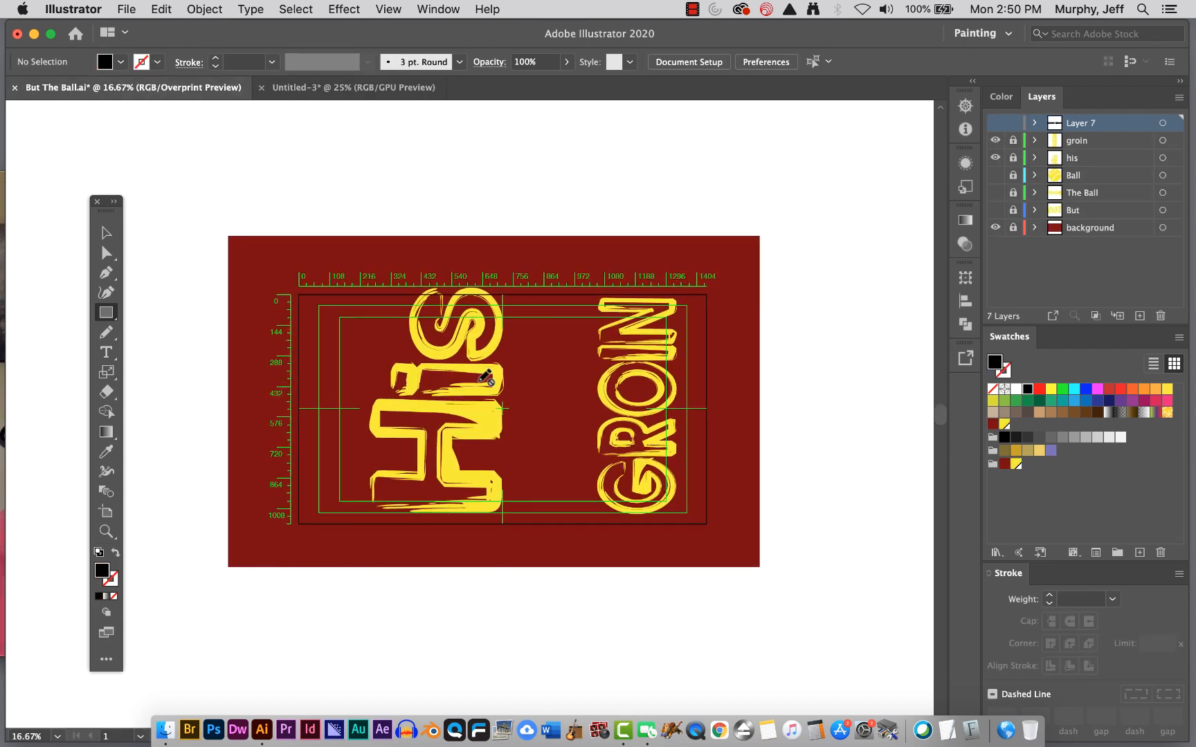
key(super+minus)
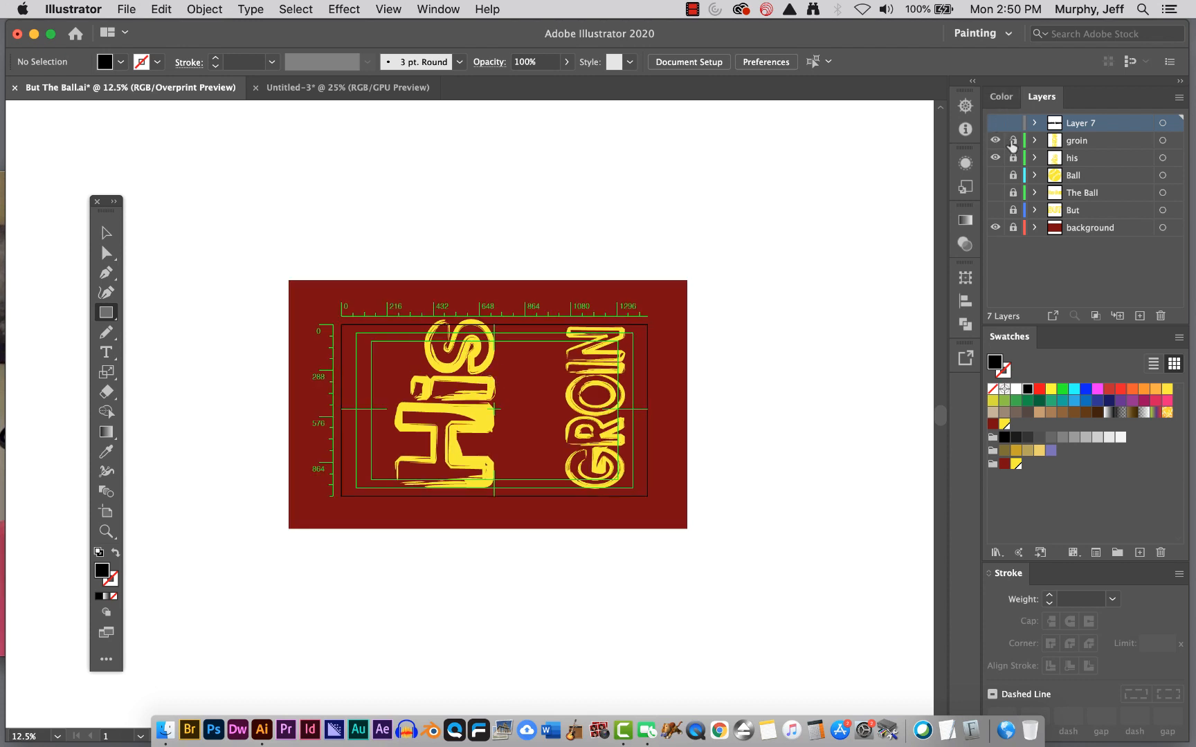
drag(995, 140, 995, 158)
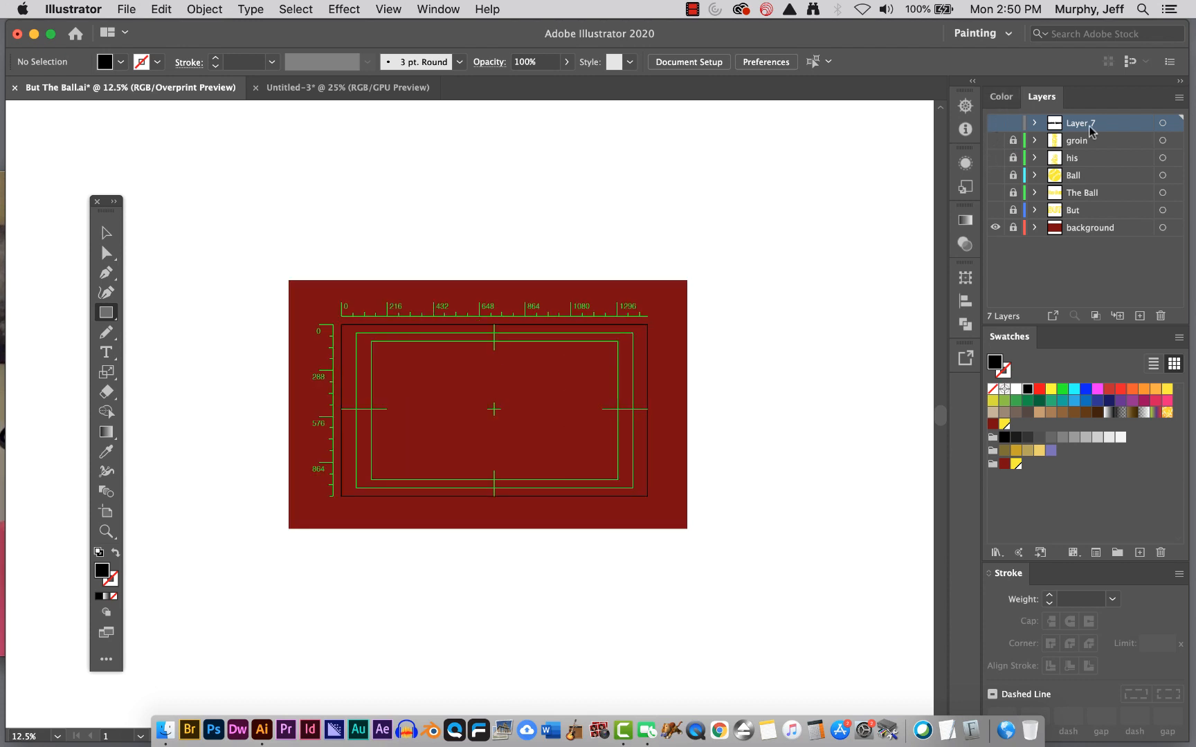
click(995, 123)
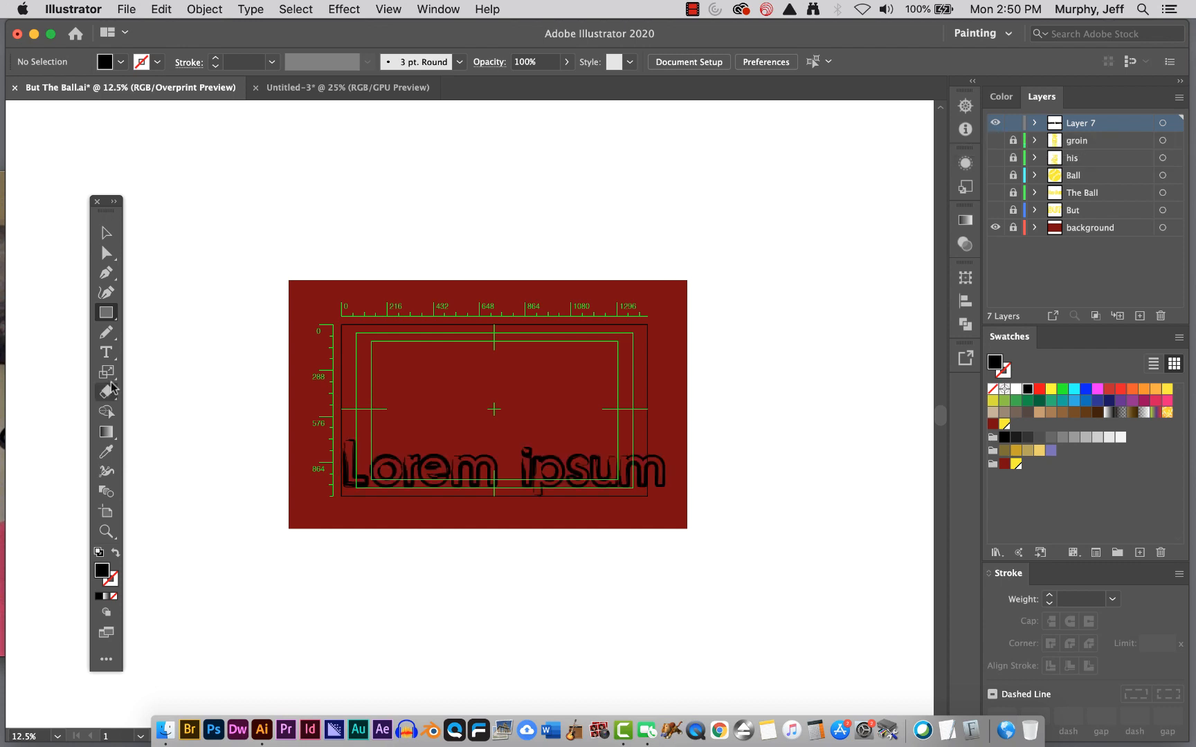
Replace the Lorem ipsum placeholder text with the phrase "IT WORKS ON SO MANY LEVELS".
click(106, 353)
triple_click(398, 472)
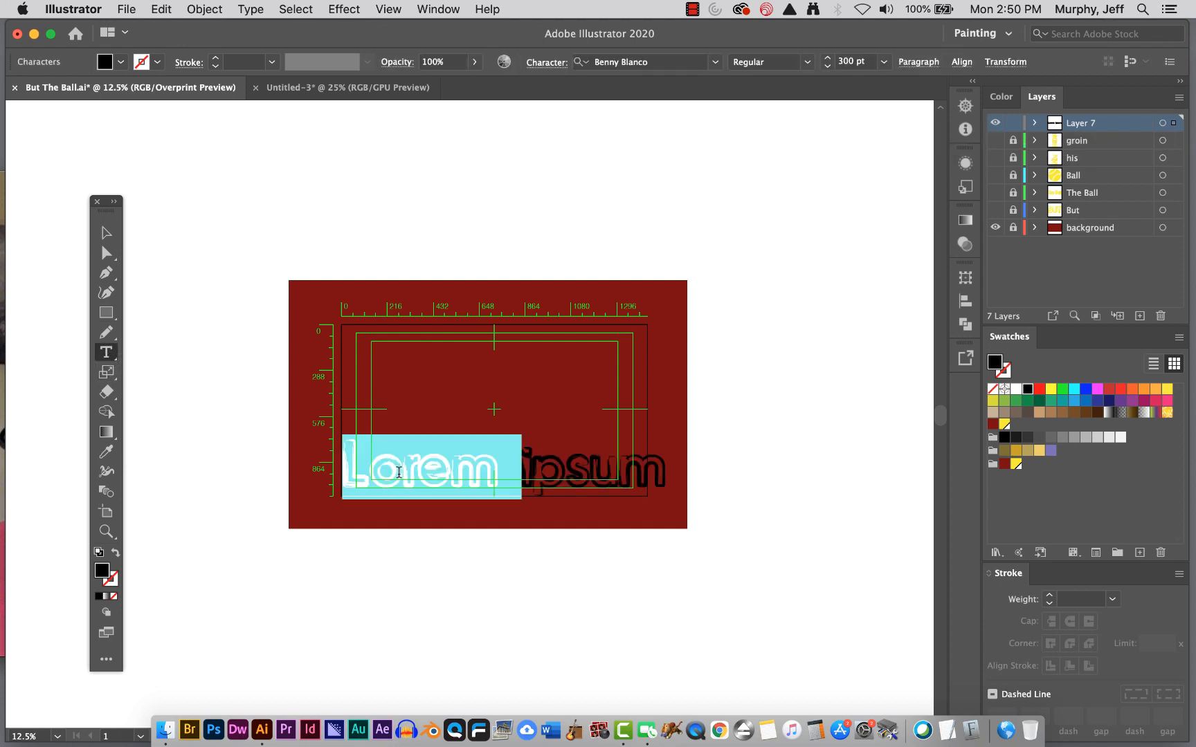
text(IT)
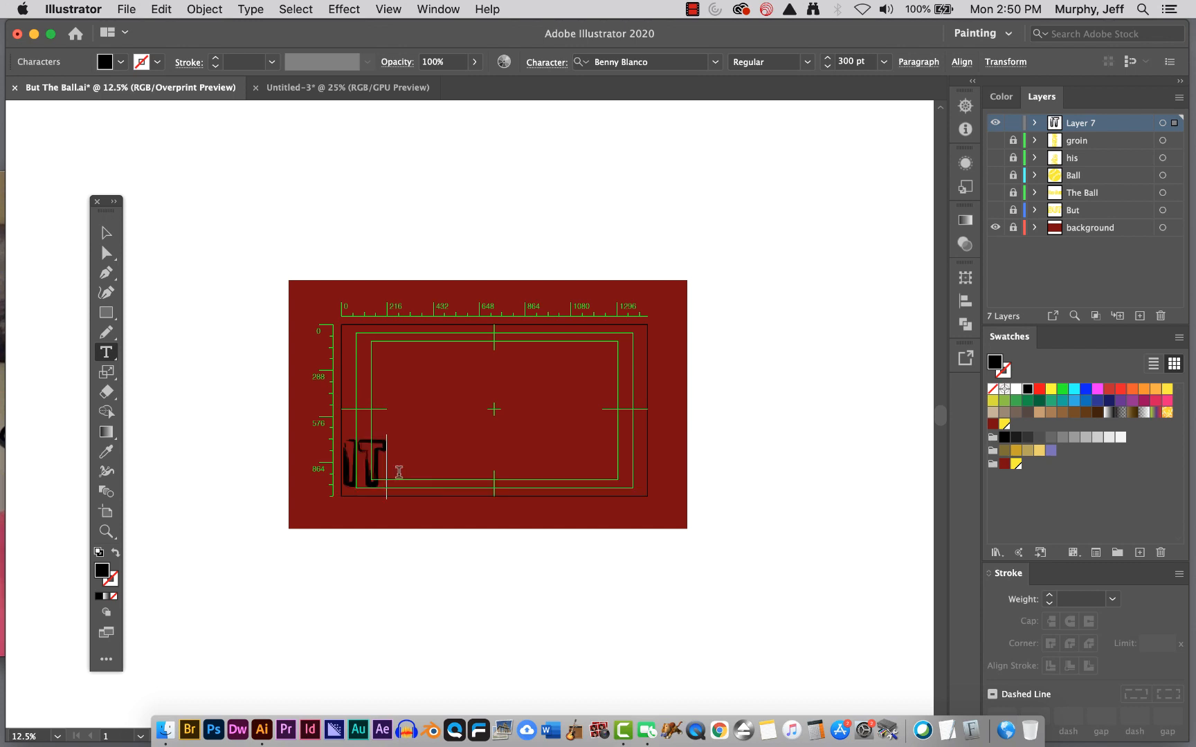
text( WOR)
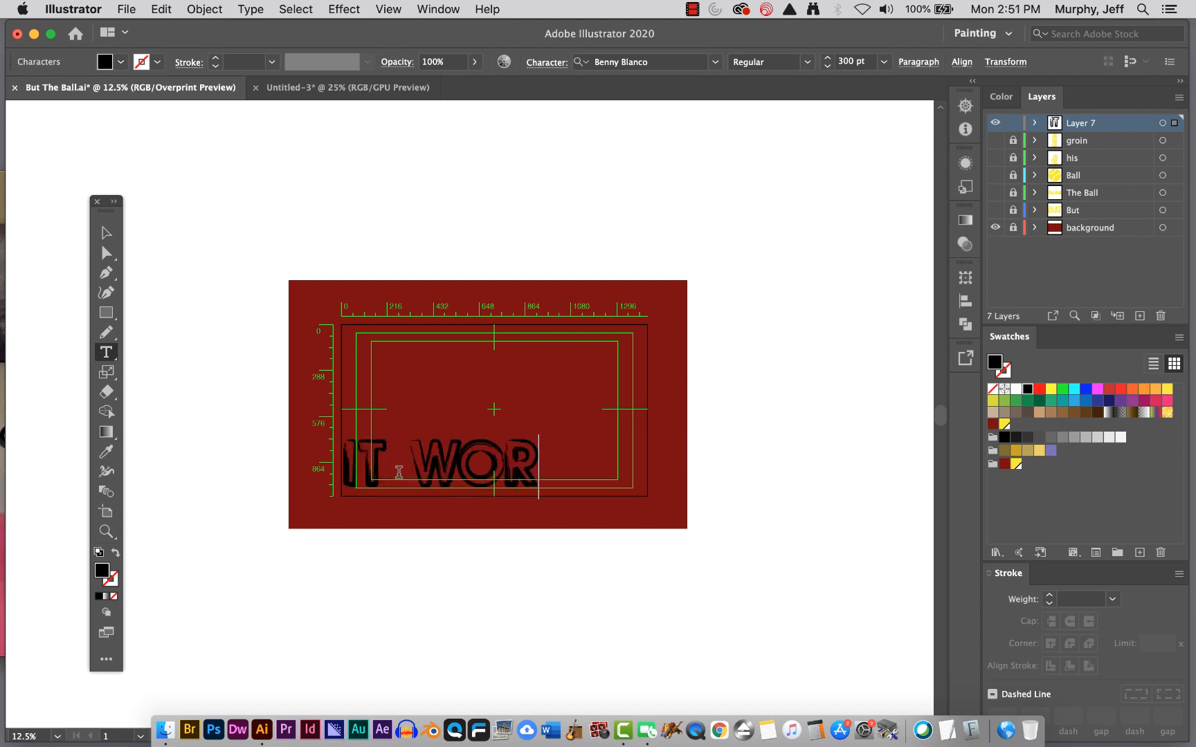
text(KS)
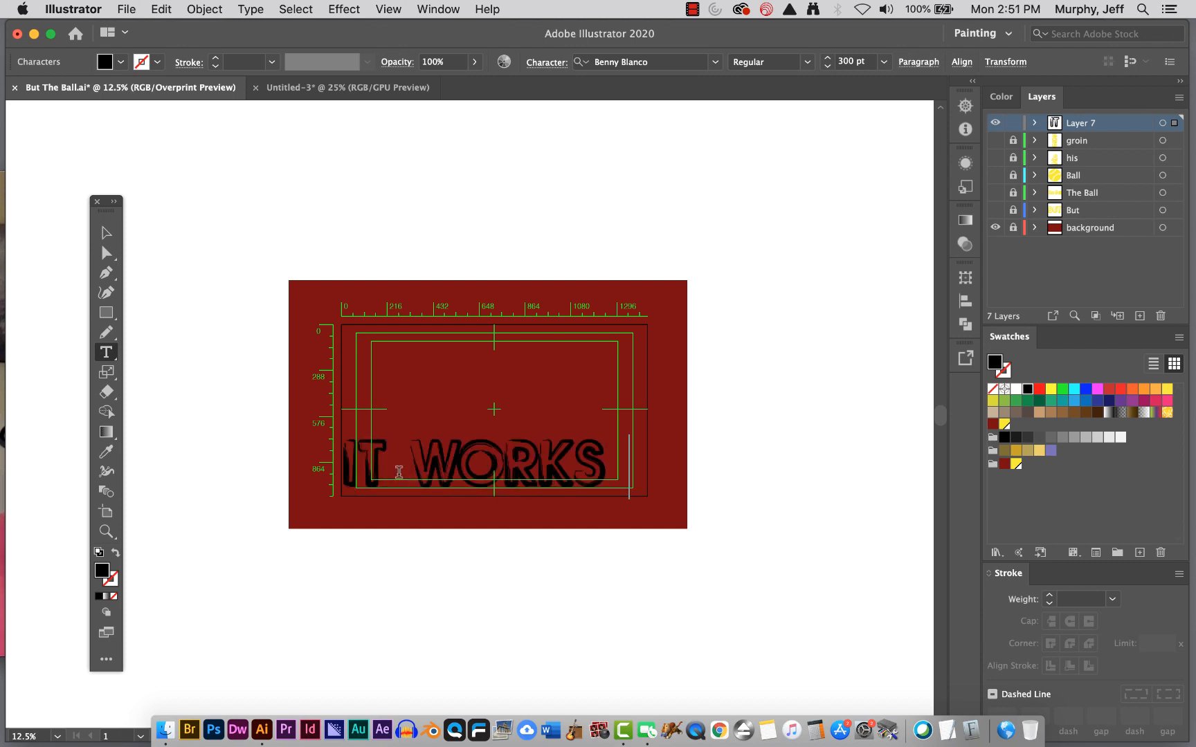
text( ON S)
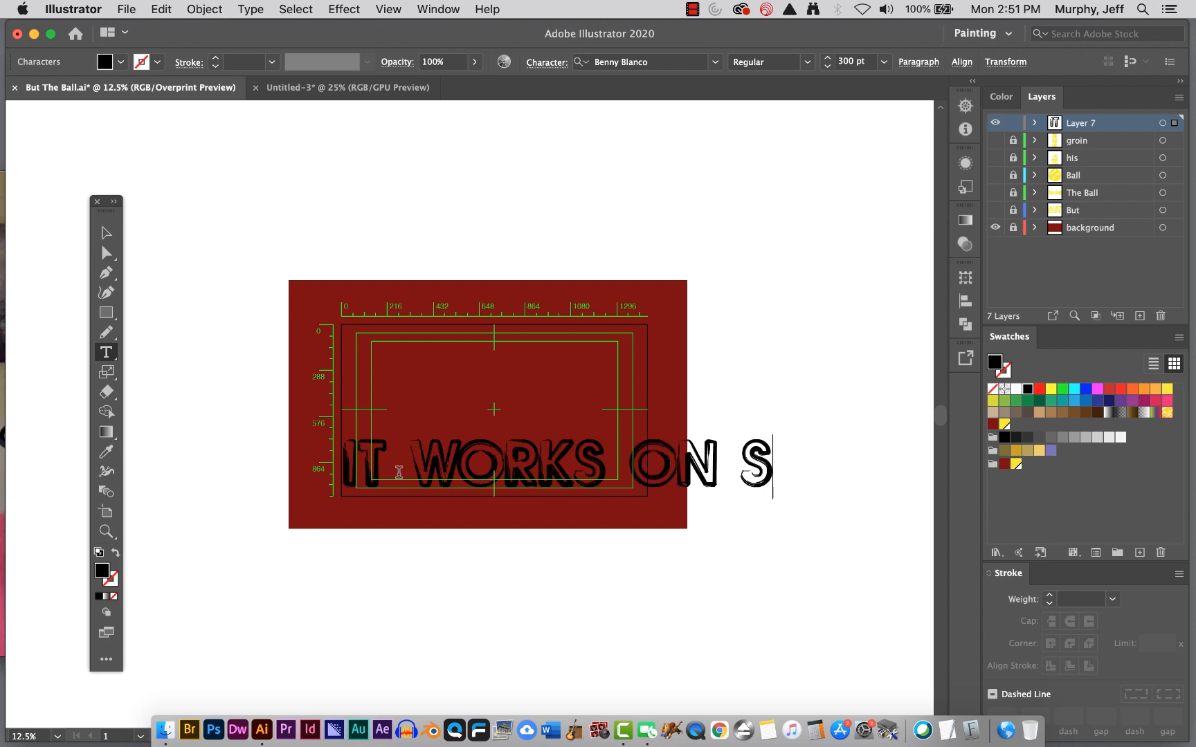
text(O MA)
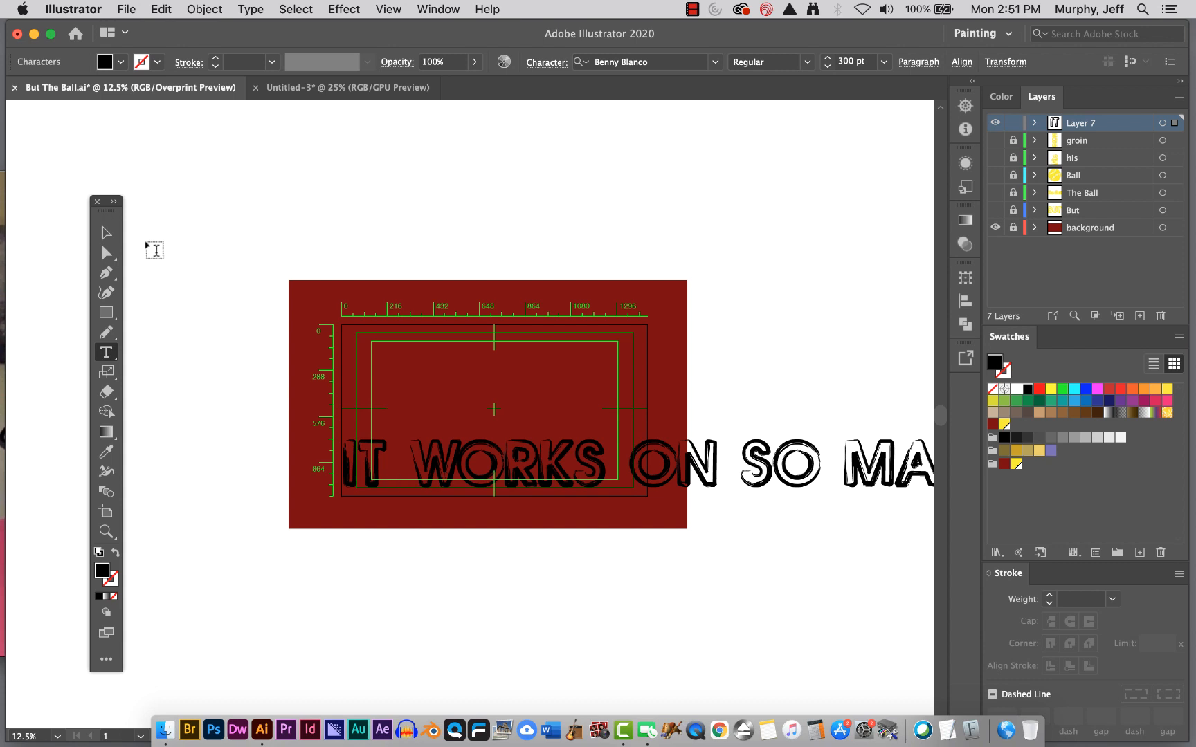
click(106, 233)
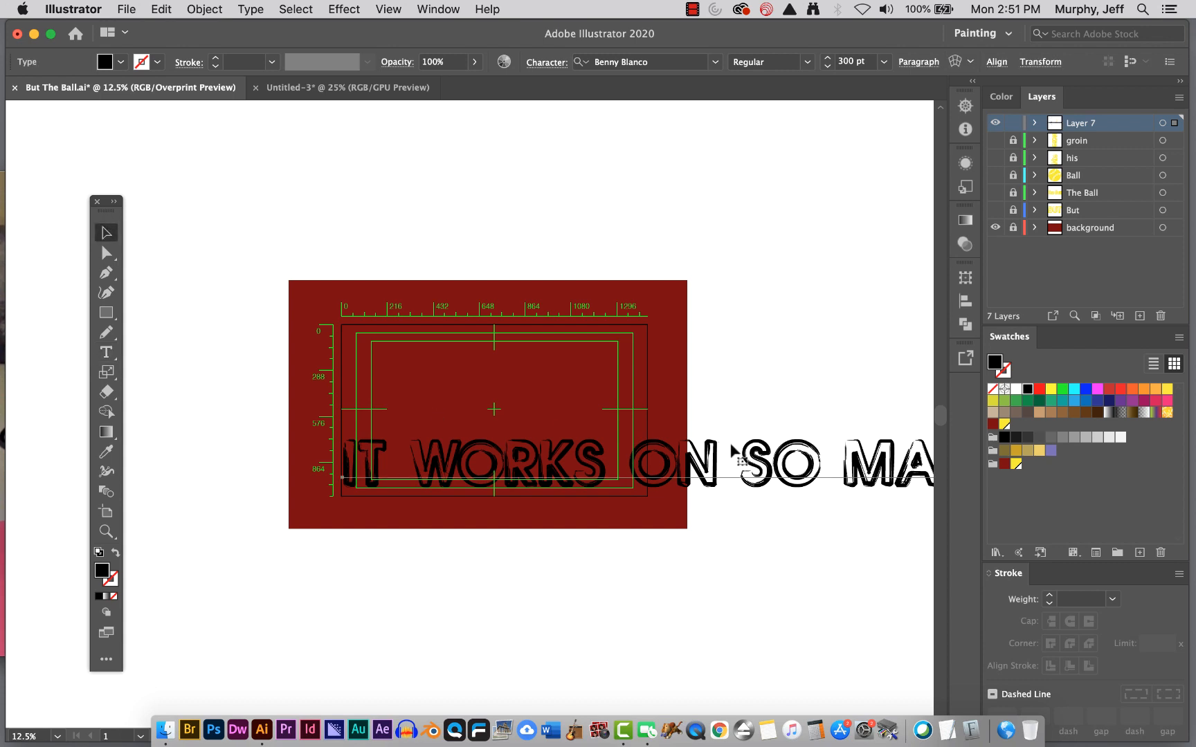
Fill the whole phrase with the color group's yellow swatch and shift it left until MANY ends at the artboard's right edge.
click(105, 351)
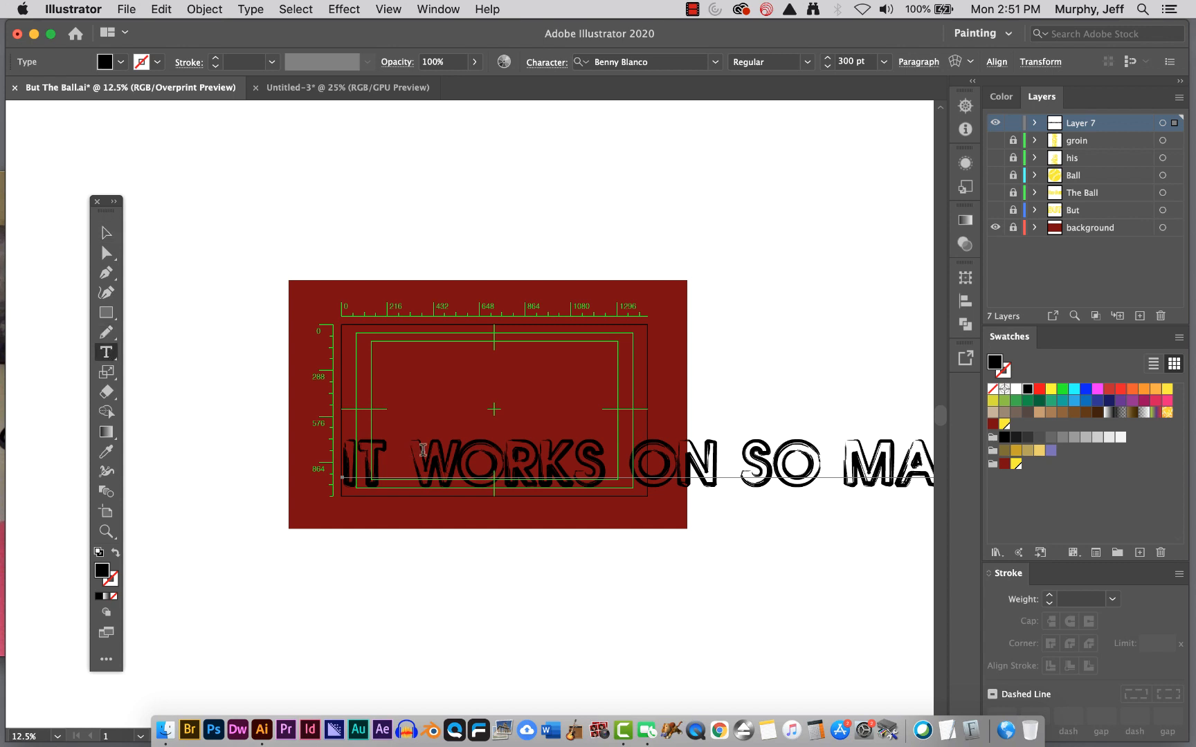
triple_click(460, 457)
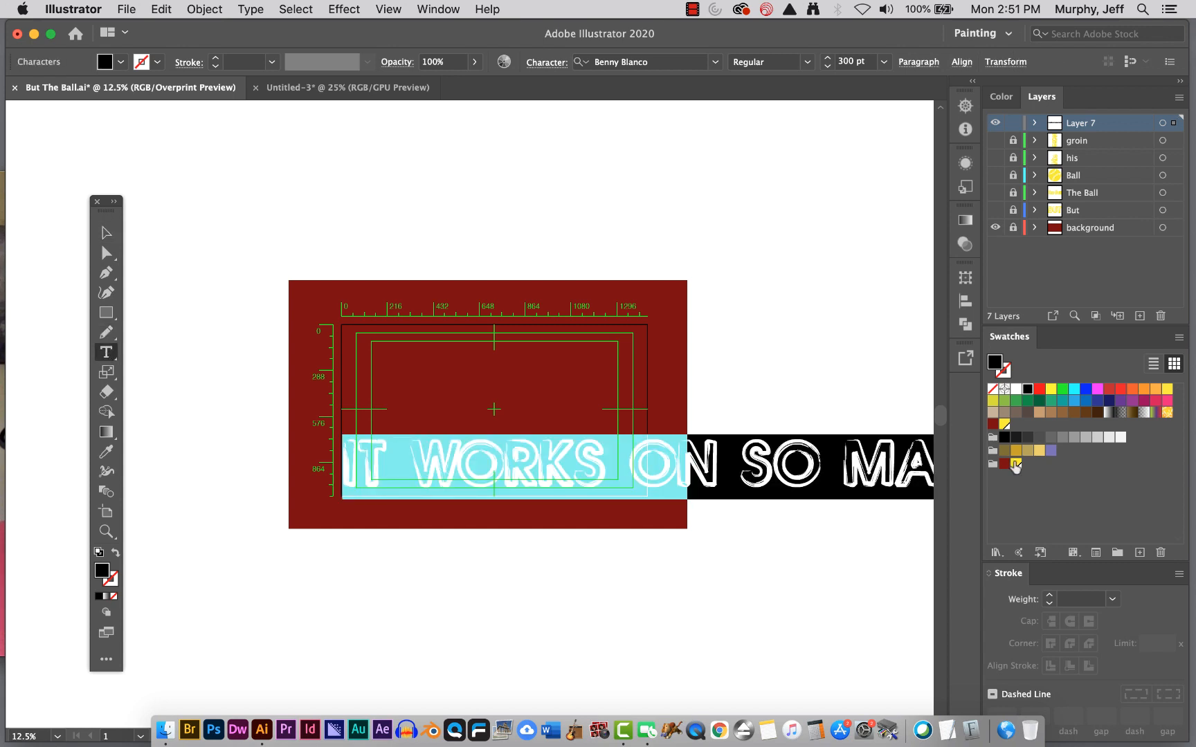
click(1015, 464)
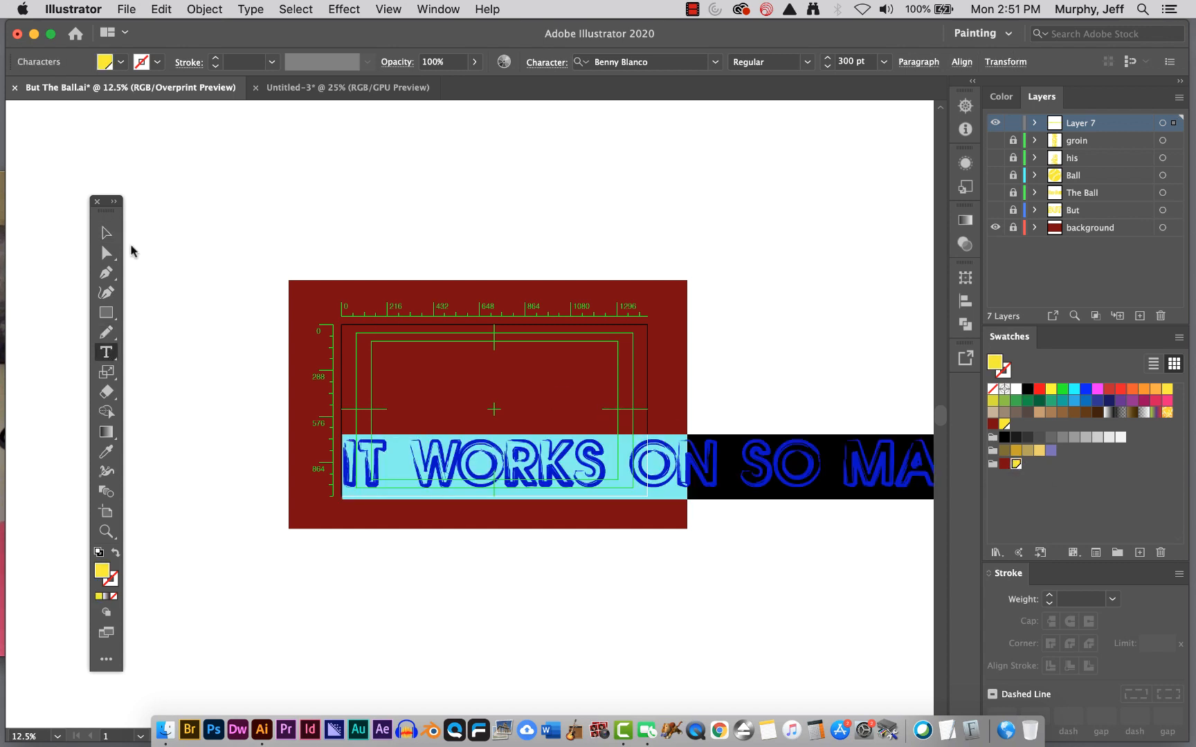
click(105, 233)
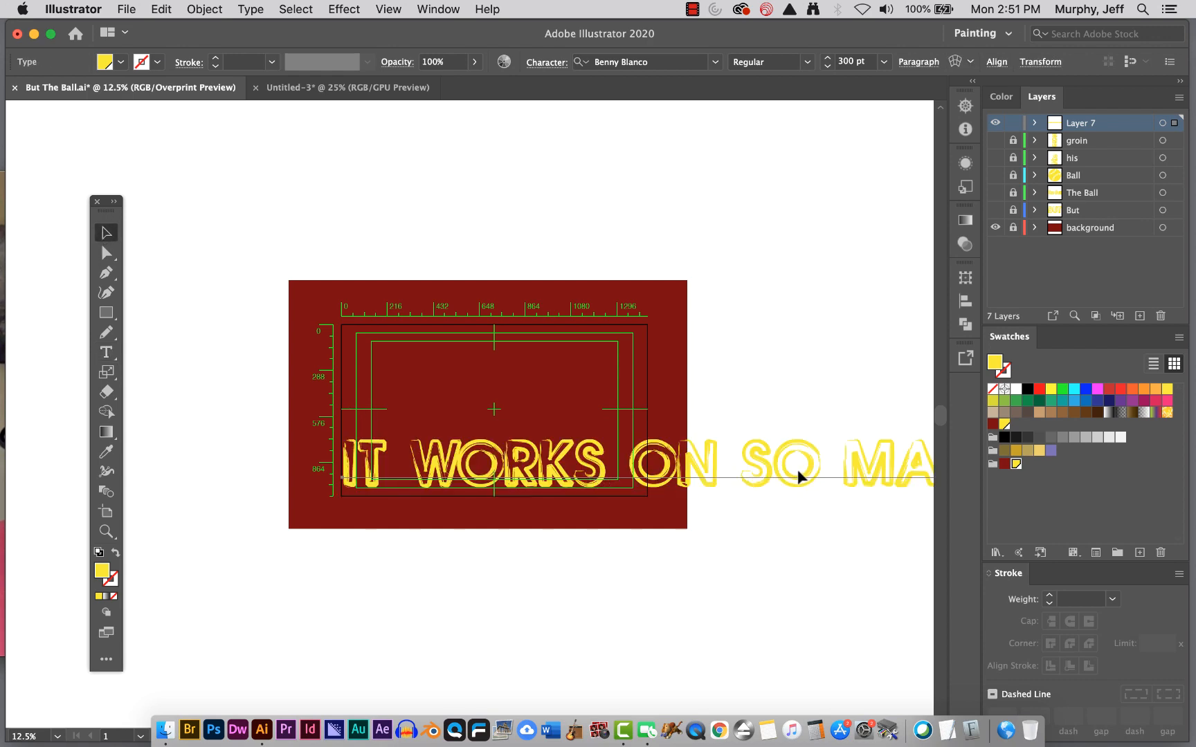
drag(796, 475, 427, 493)
Delete the word LEVELS from the phrase so that the line ends with MANY.
click(106, 353)
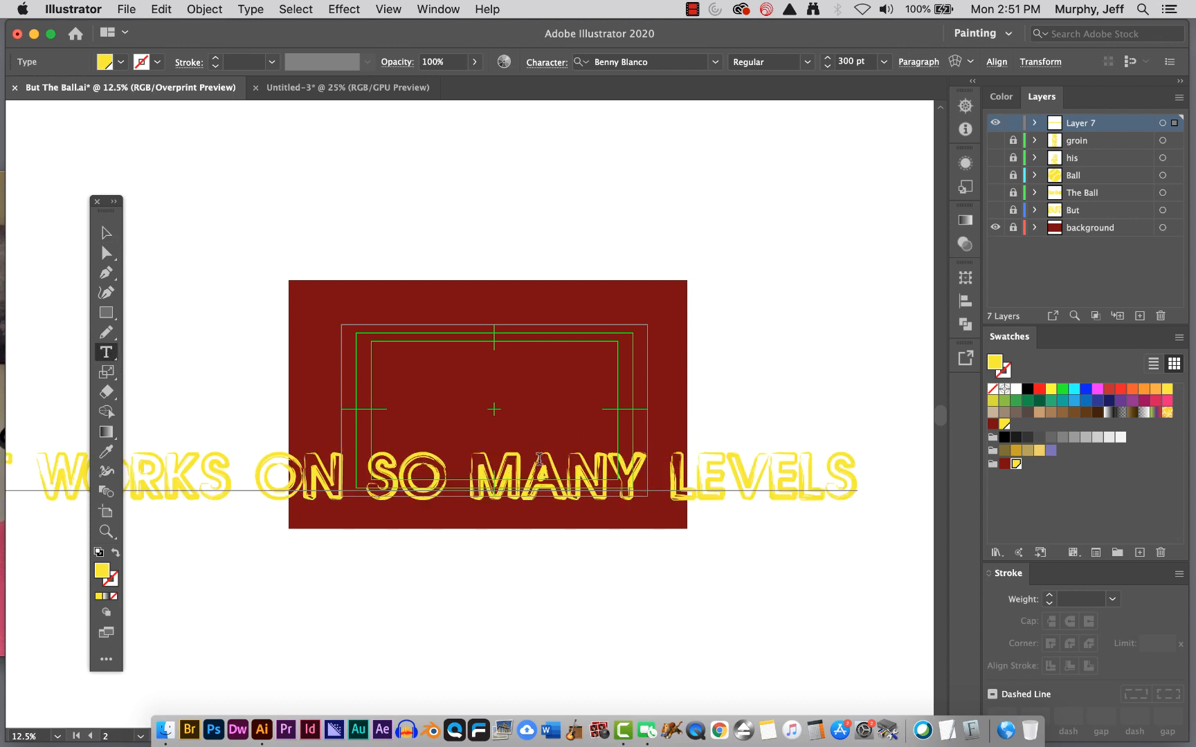
drag(669, 482, 895, 487)
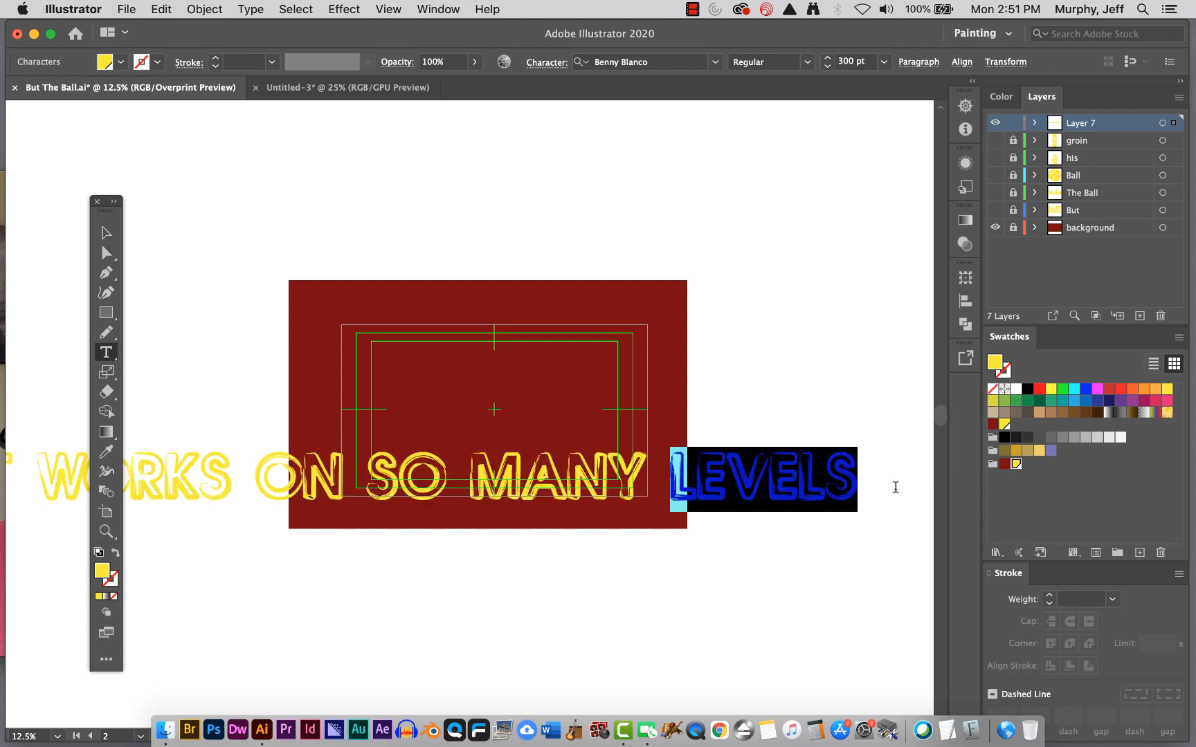
key(BackSpace)
key(BackSpace)
key(BackSpace)
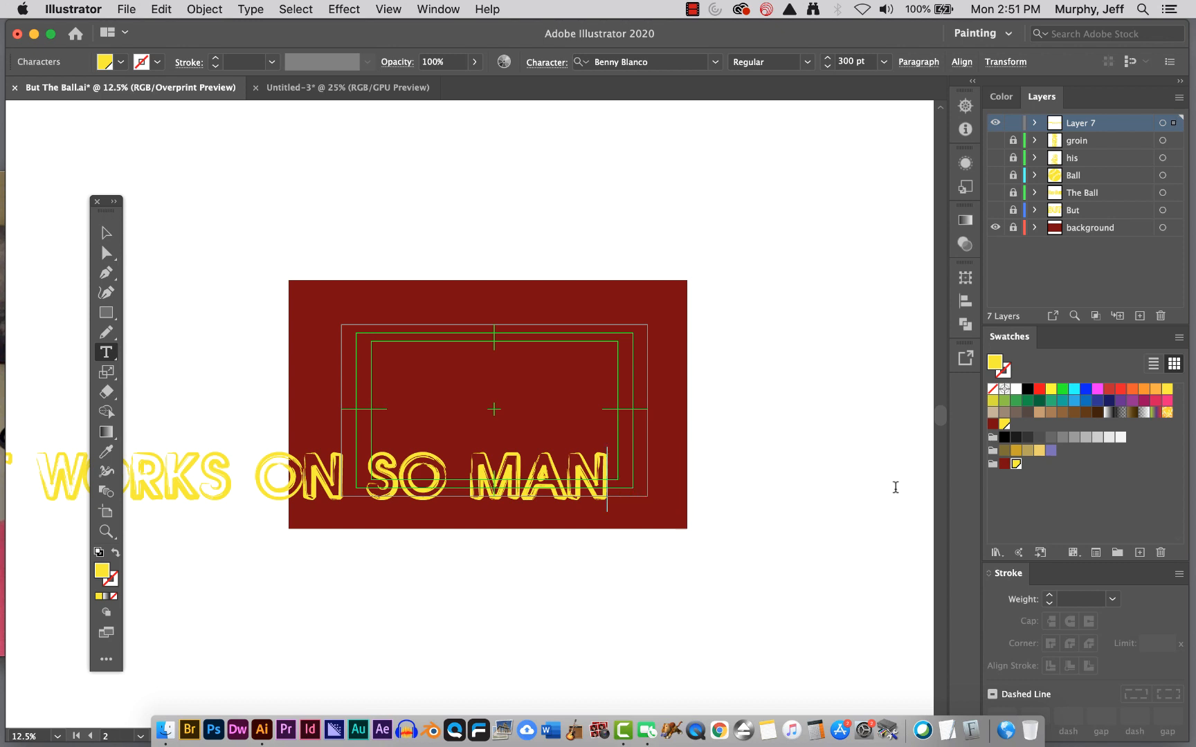
text(Y)
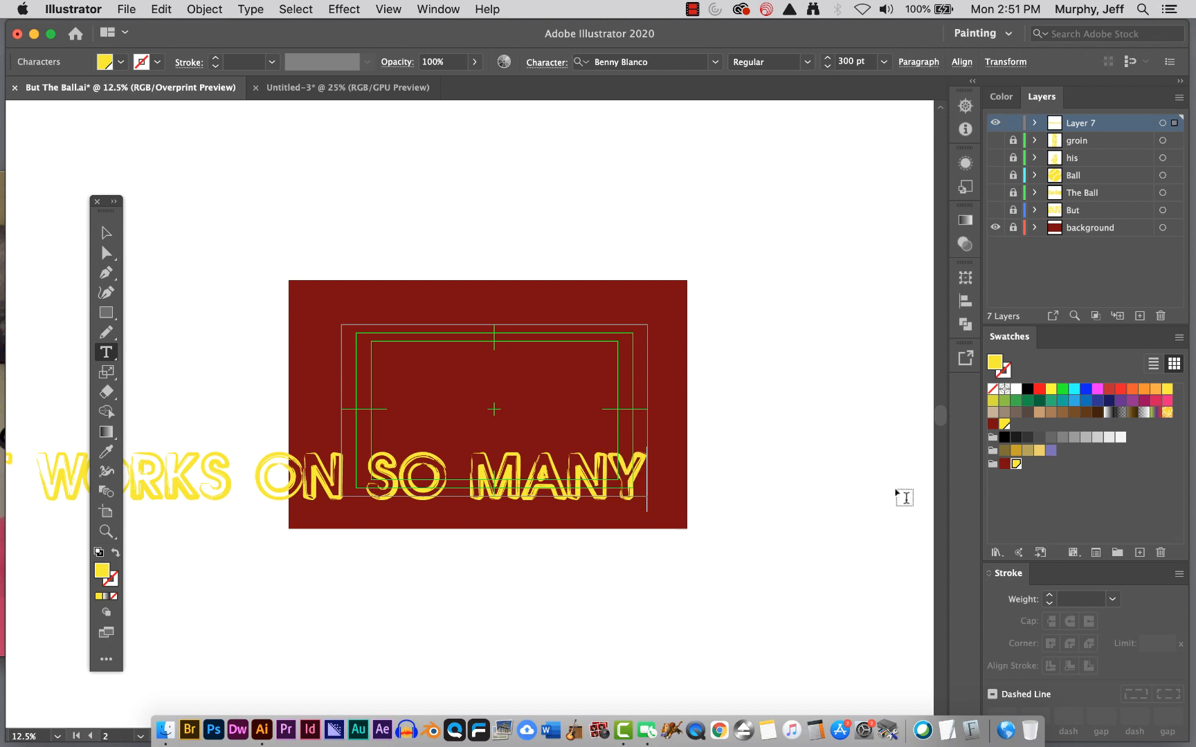
super+click(436, 370)
click(431, 360)
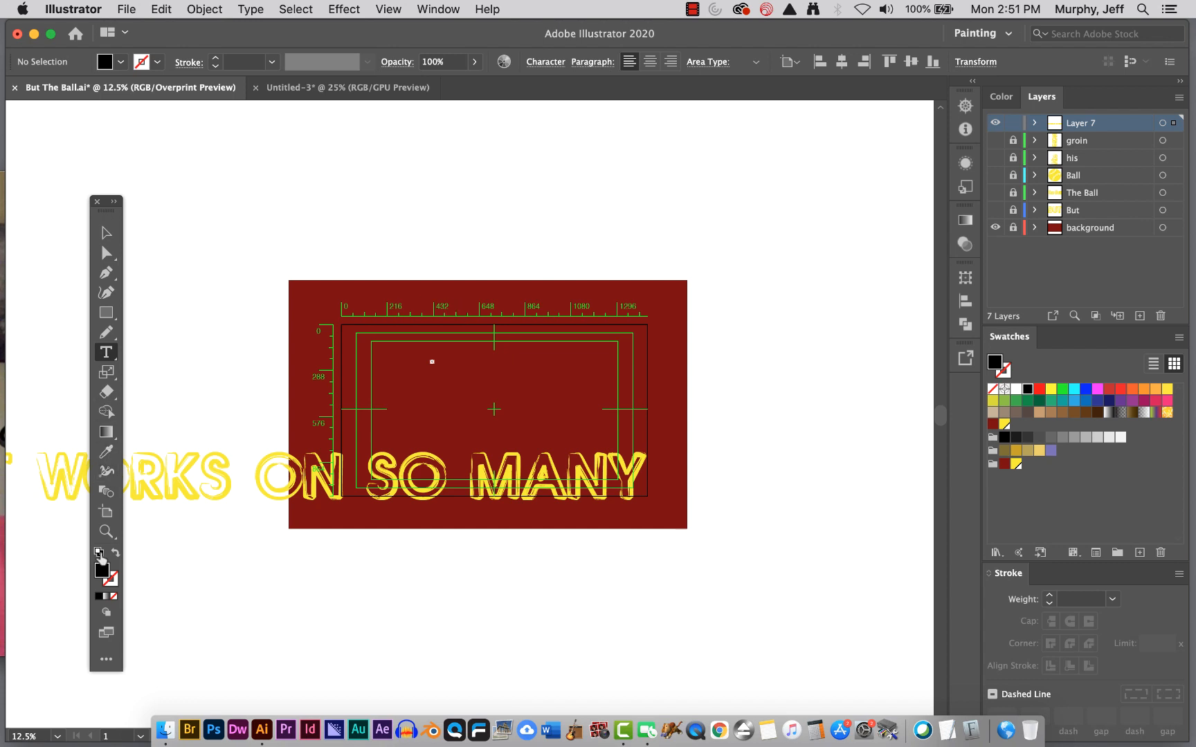
click(106, 531)
click(453, 393)
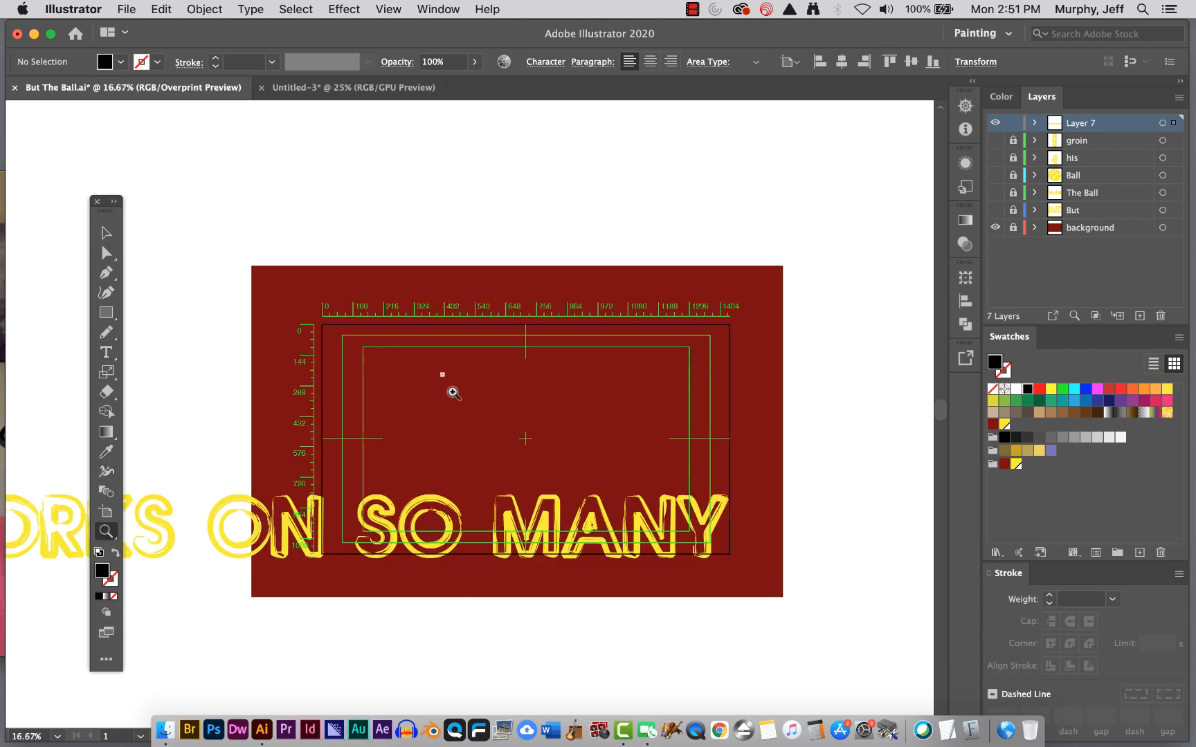
click(453, 393)
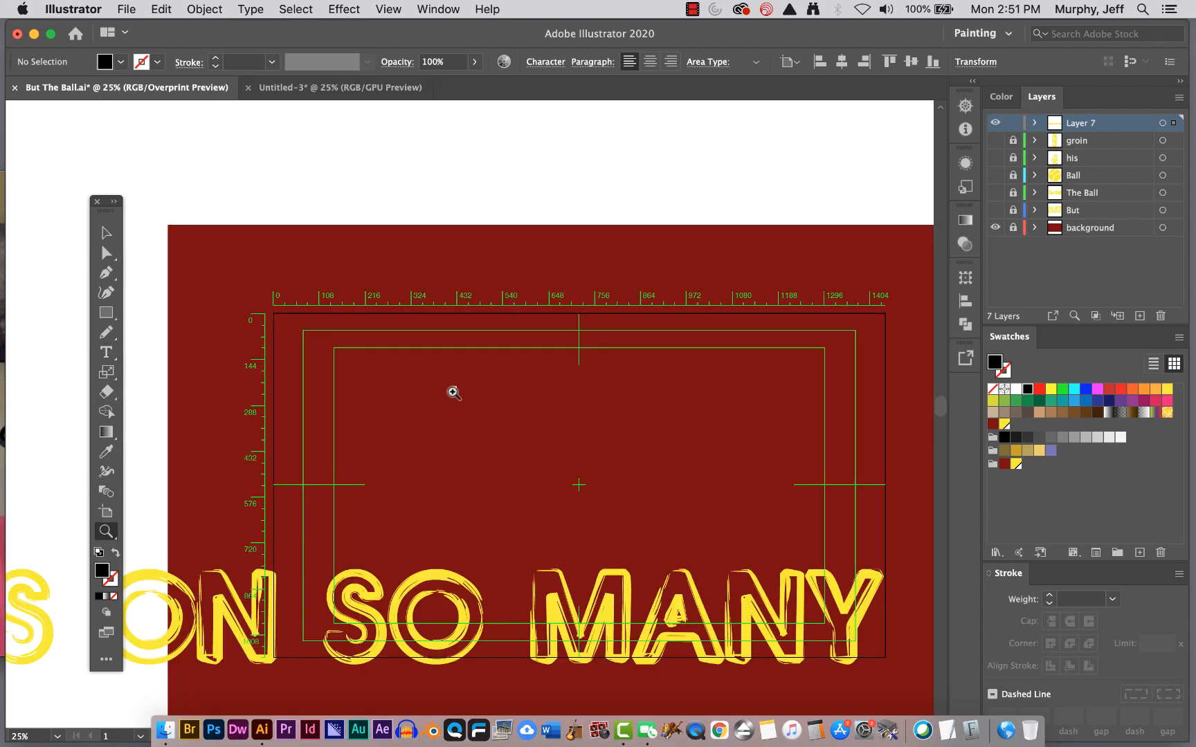
click(104, 355)
click(454, 388)
click(103, 234)
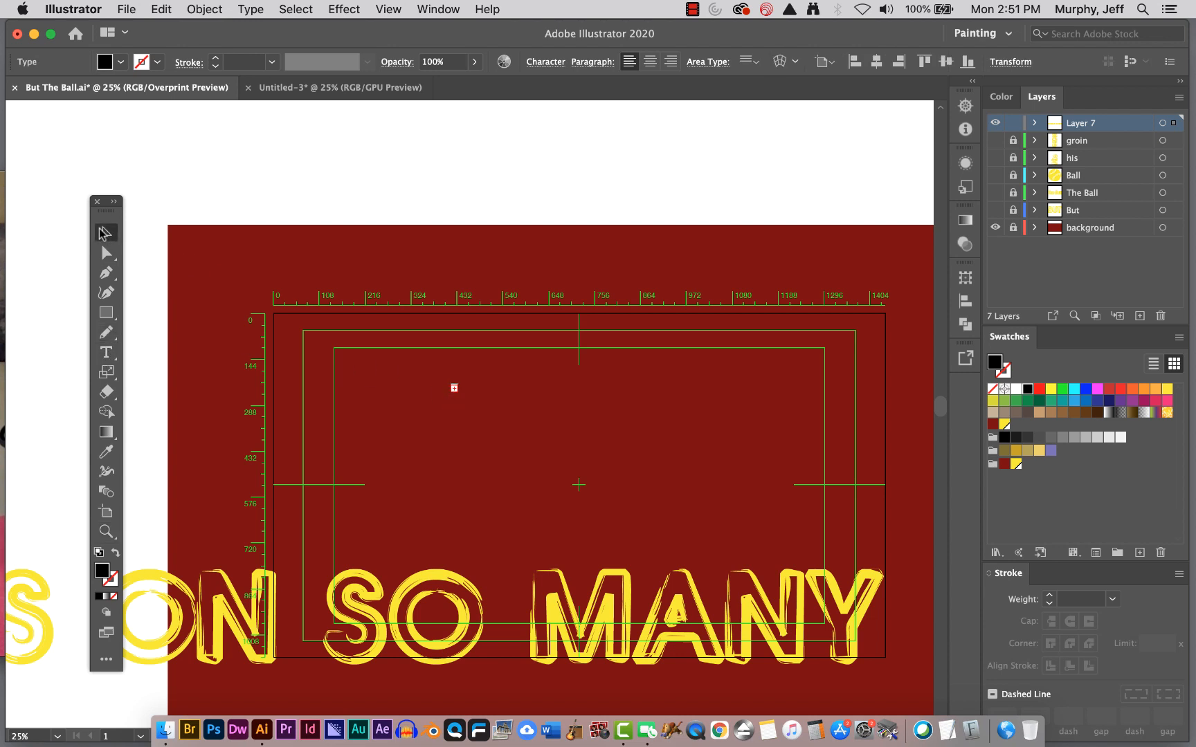
click(483, 406)
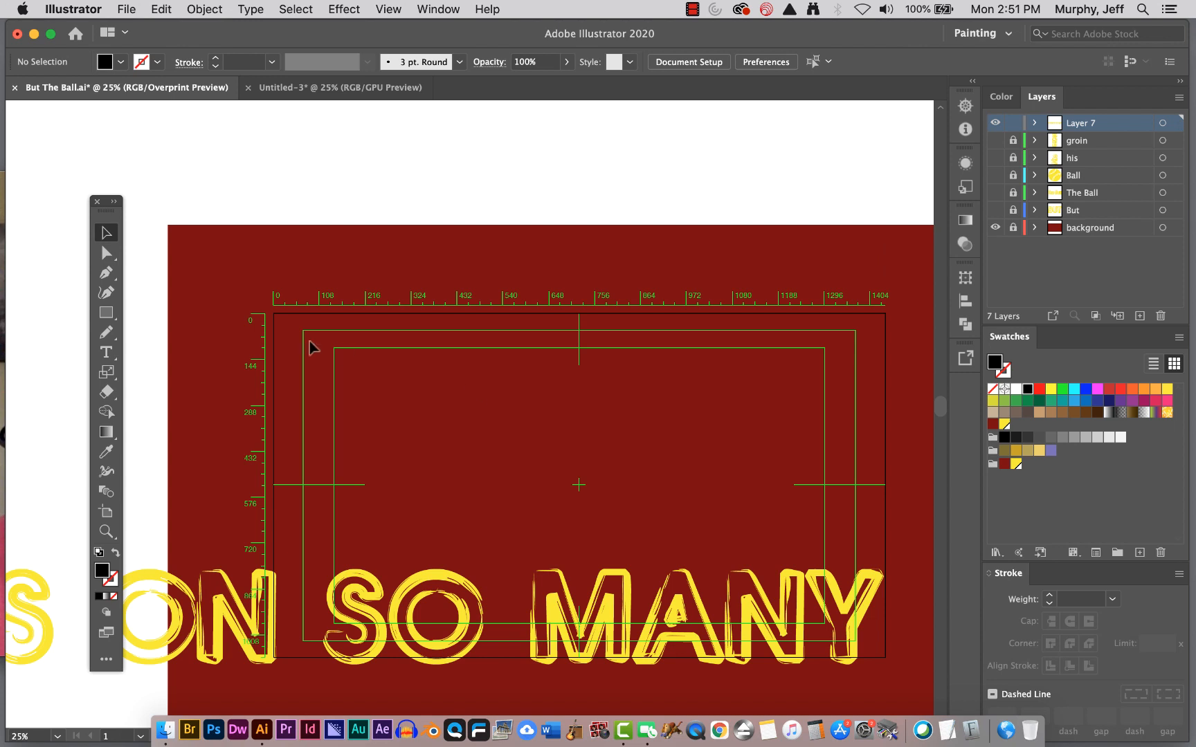
Add a separate text object reading "LEVELS" at 300 pt near the artboard's top and fill it with the yellow swatch.
click(106, 352)
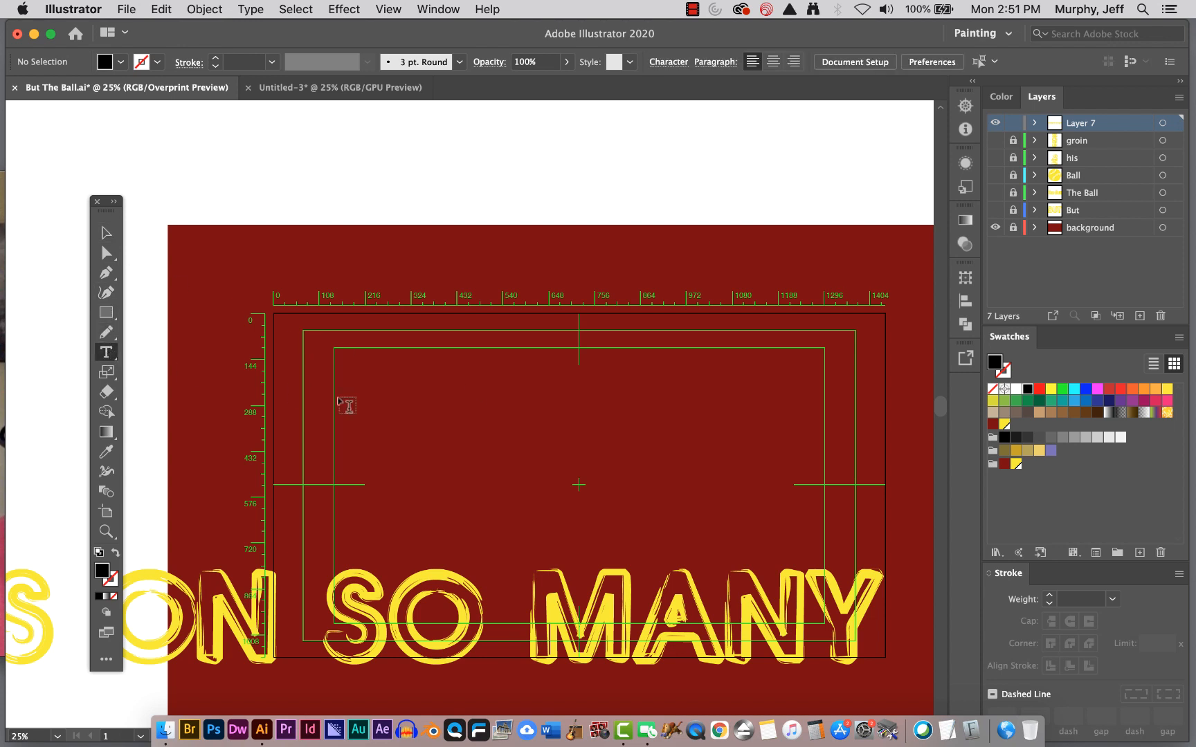
click(425, 385)
text(L)
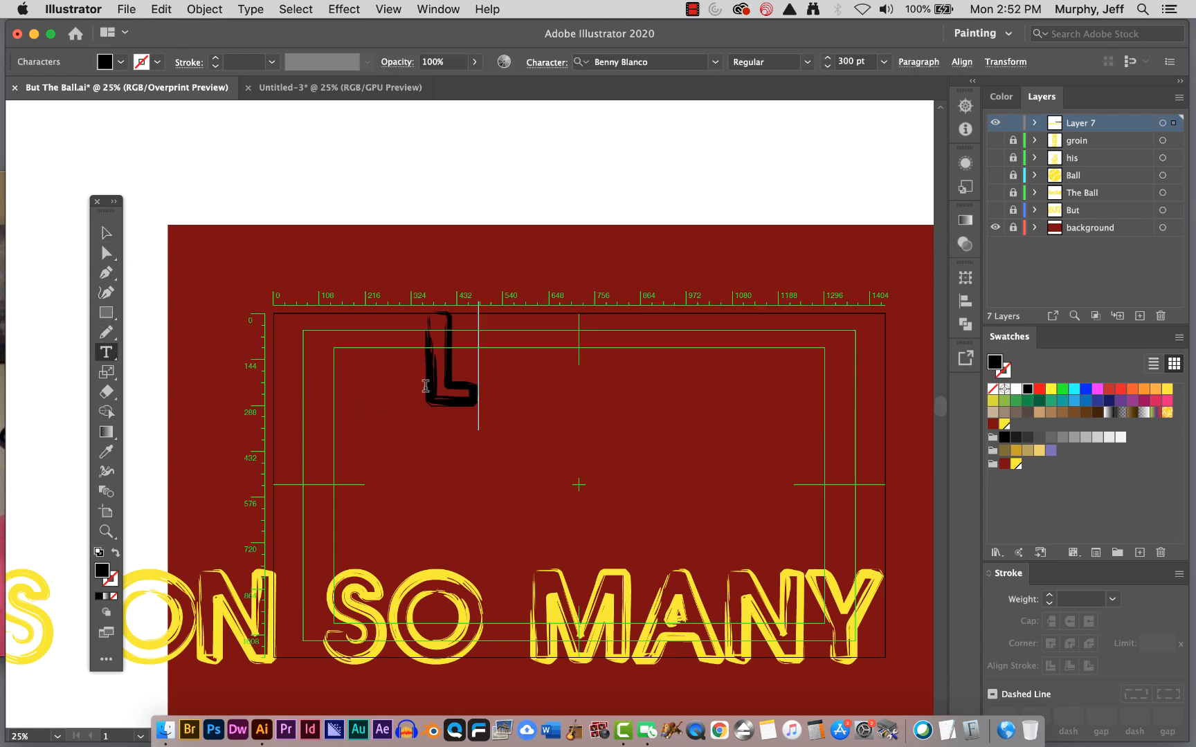
text(EVELS)
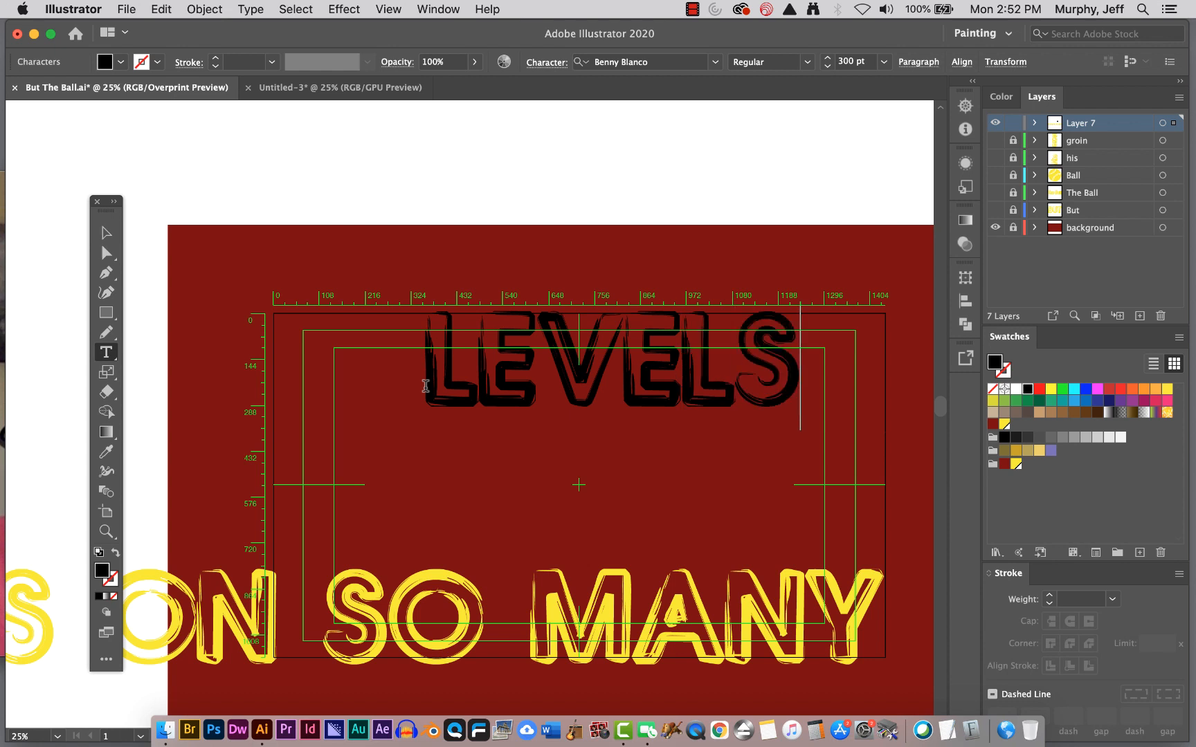
double_click(528, 372)
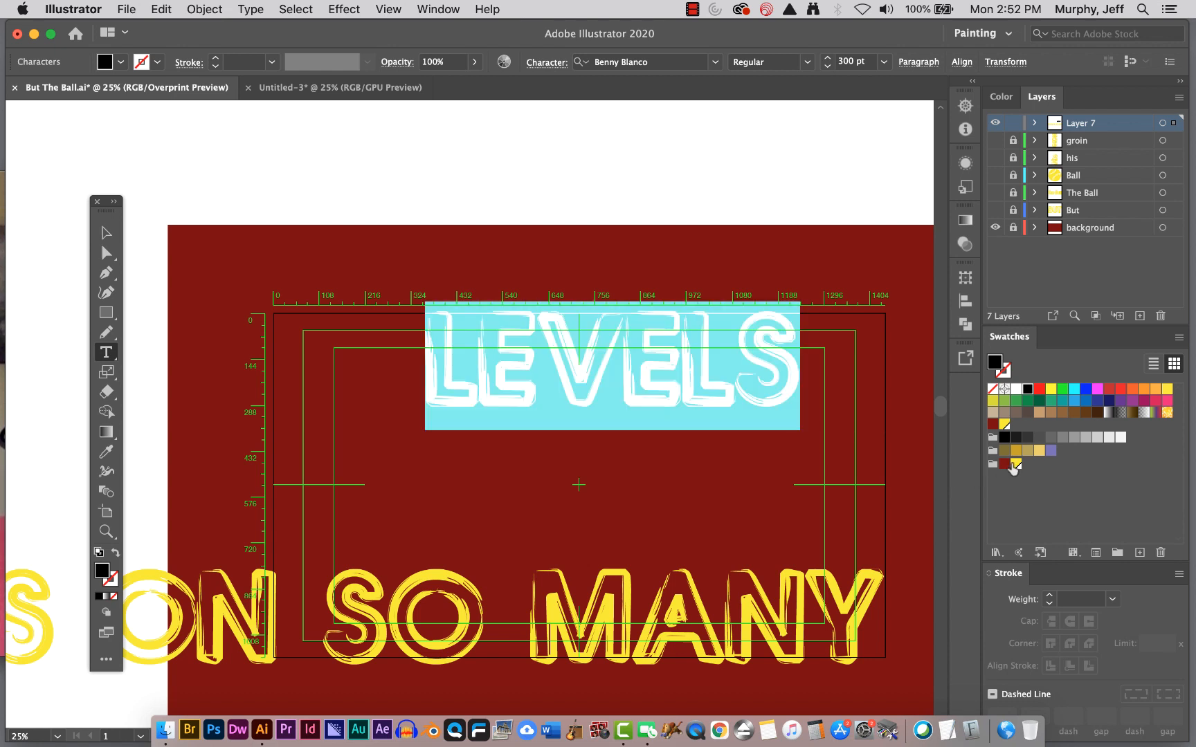
click(1014, 464)
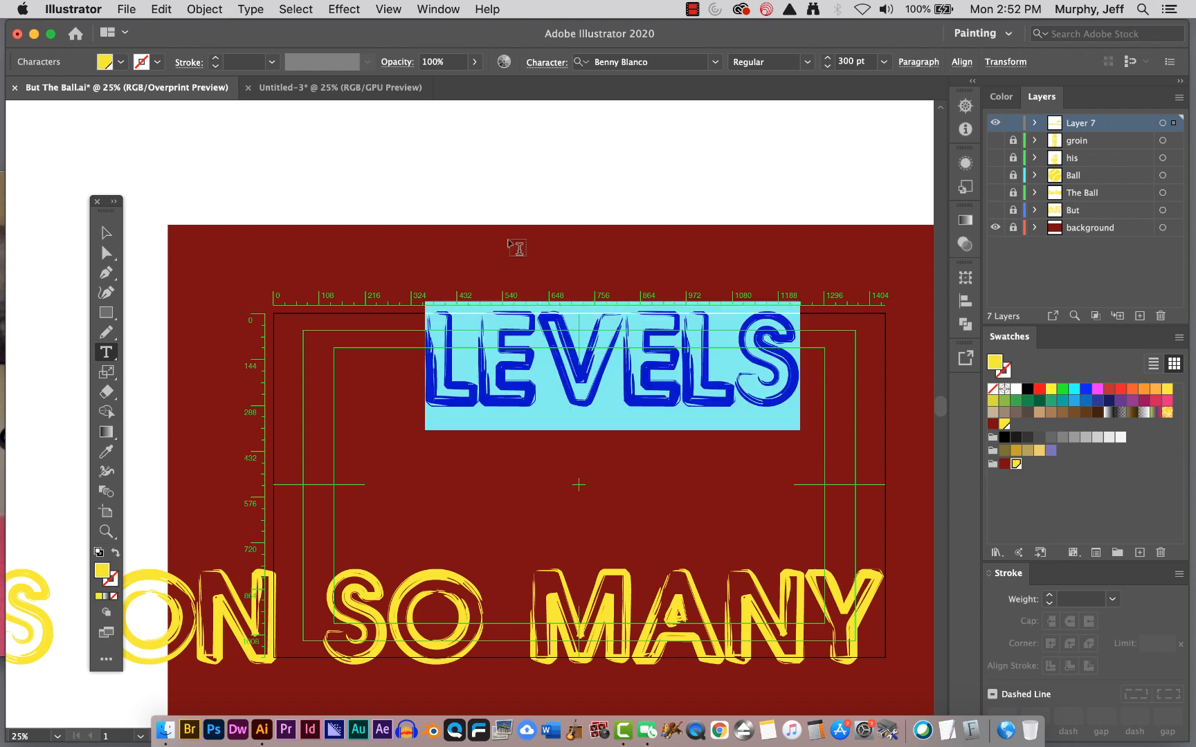
click(105, 233)
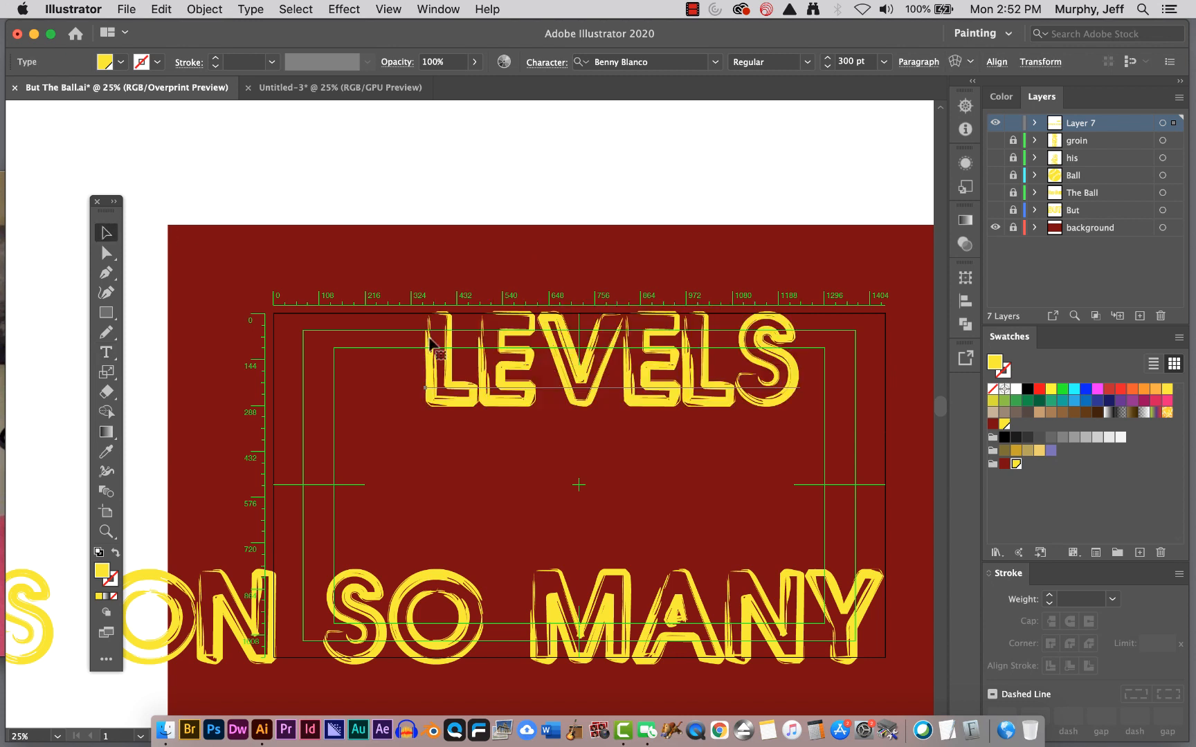
Rotate the LEVELS text 90 degrees counterclockwise and stand it above the Y of MANY at the artboard's right edge.
click(106, 372)
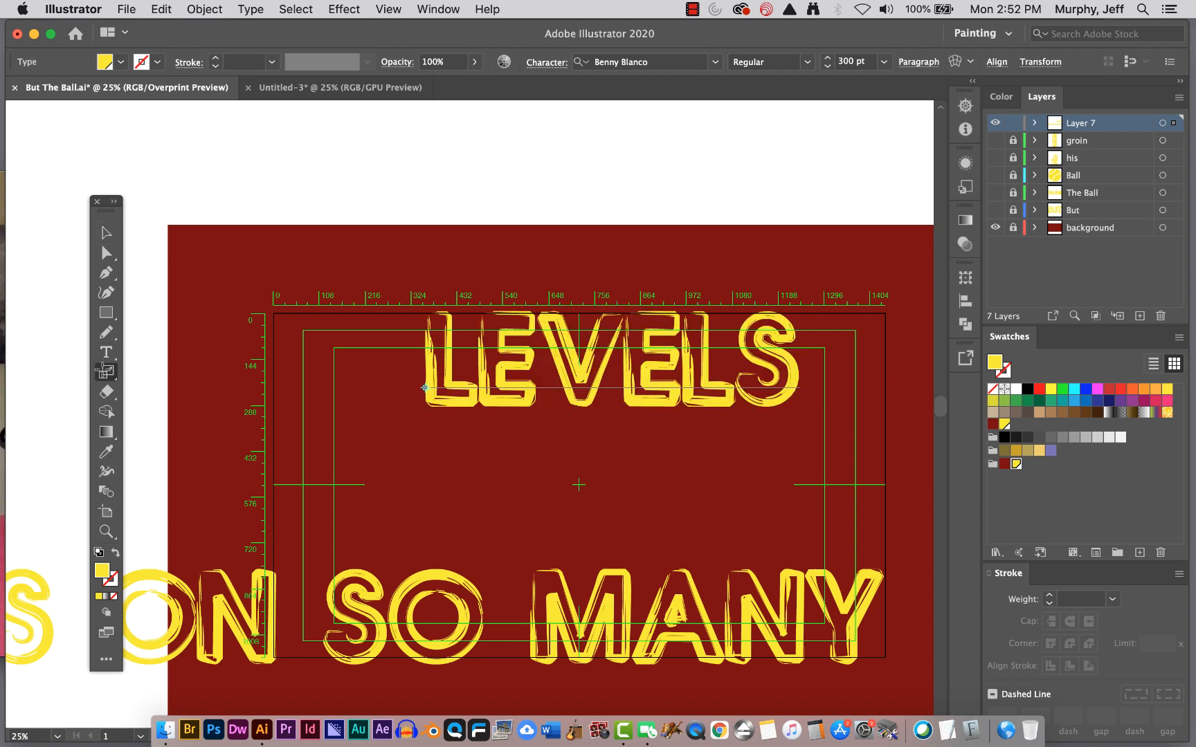
drag(106, 372, 160, 369)
click(102, 371)
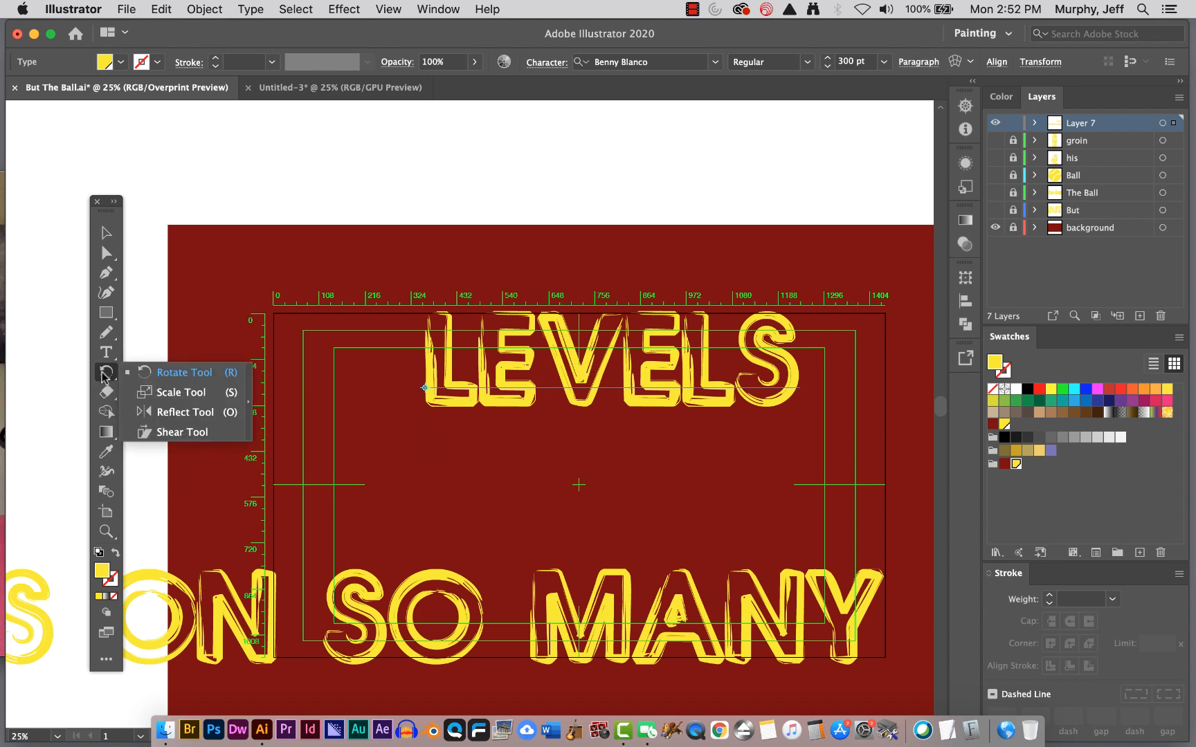
click(151, 375)
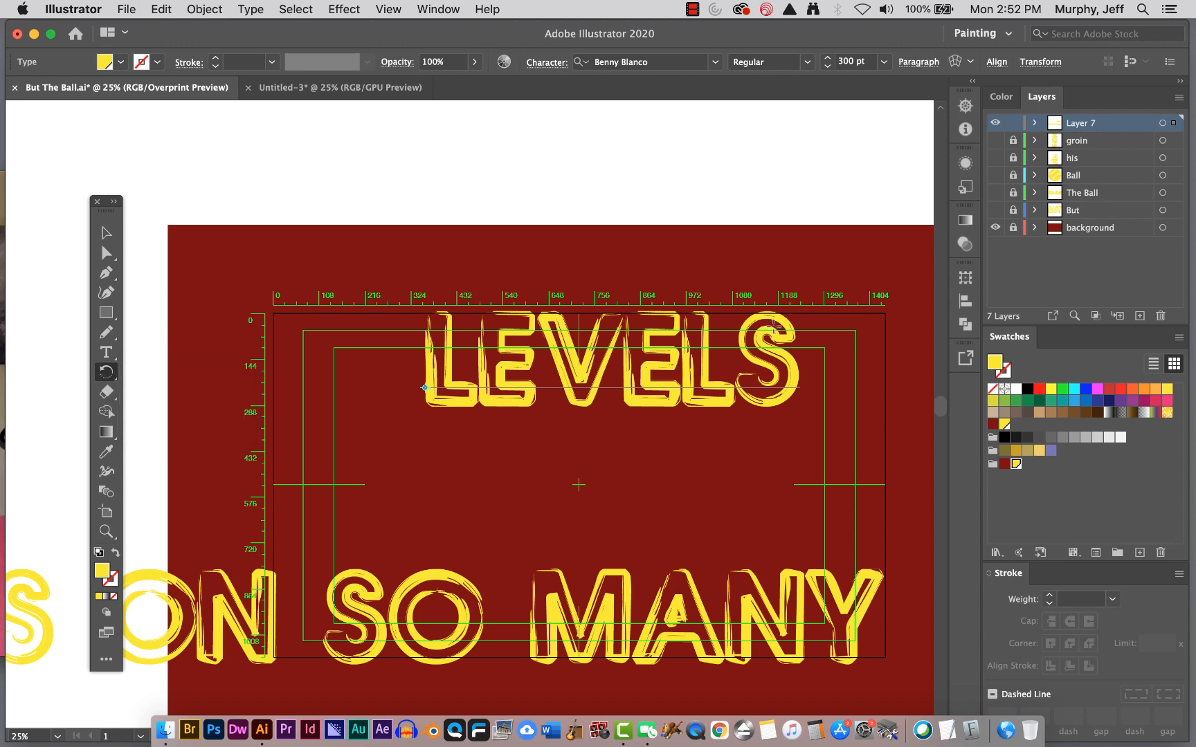
drag(775, 326, 414, 214)
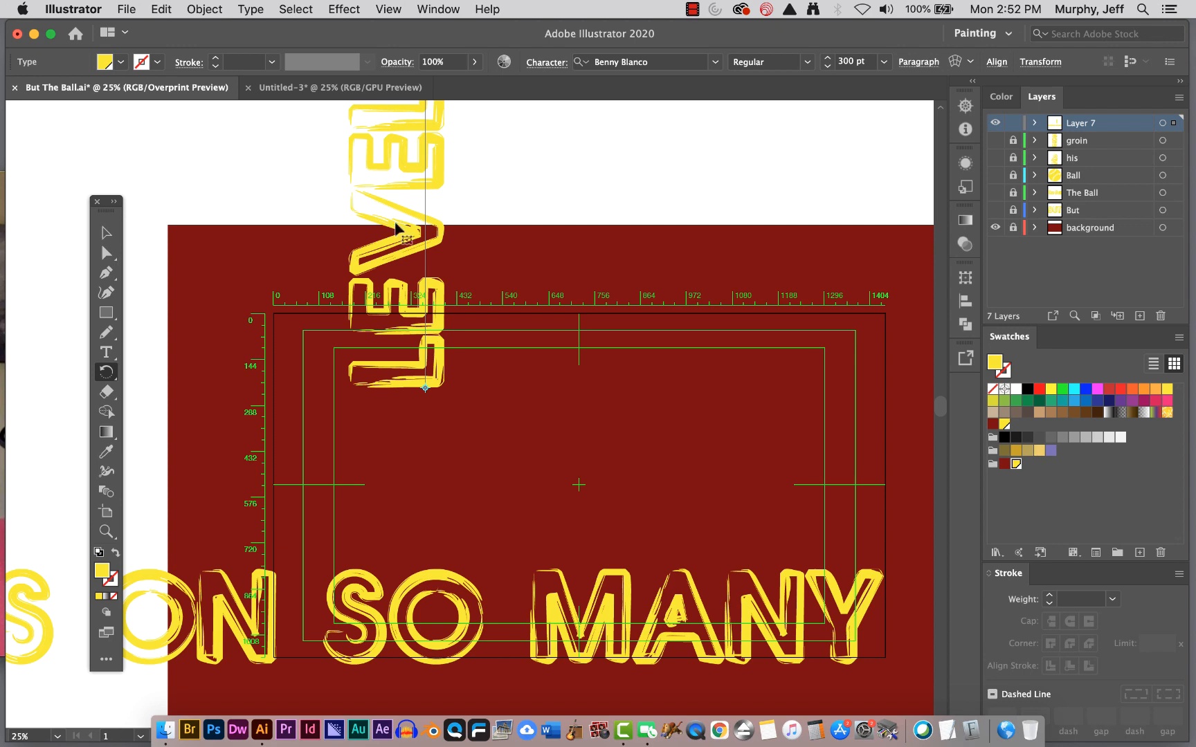
drag(398, 229, 837, 385)
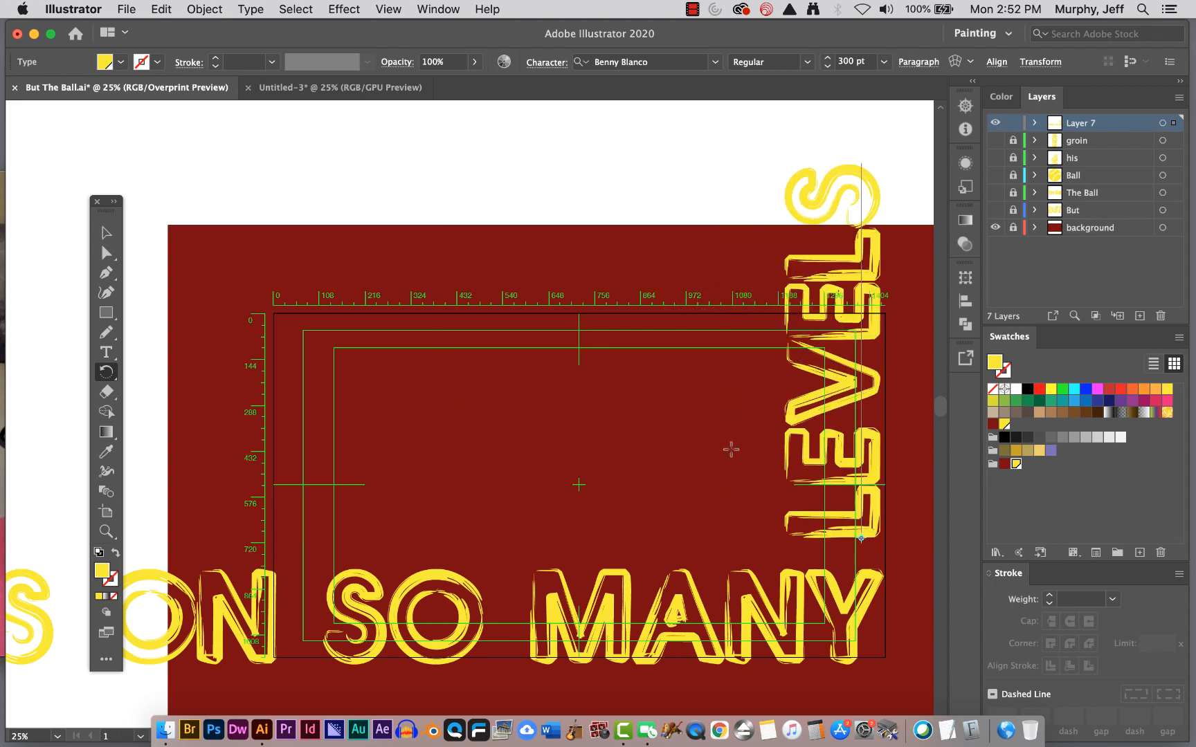
Rotate the vertical LEVELS text back to horizontal around its lower starting point.
drag(710, 454, 580, 452)
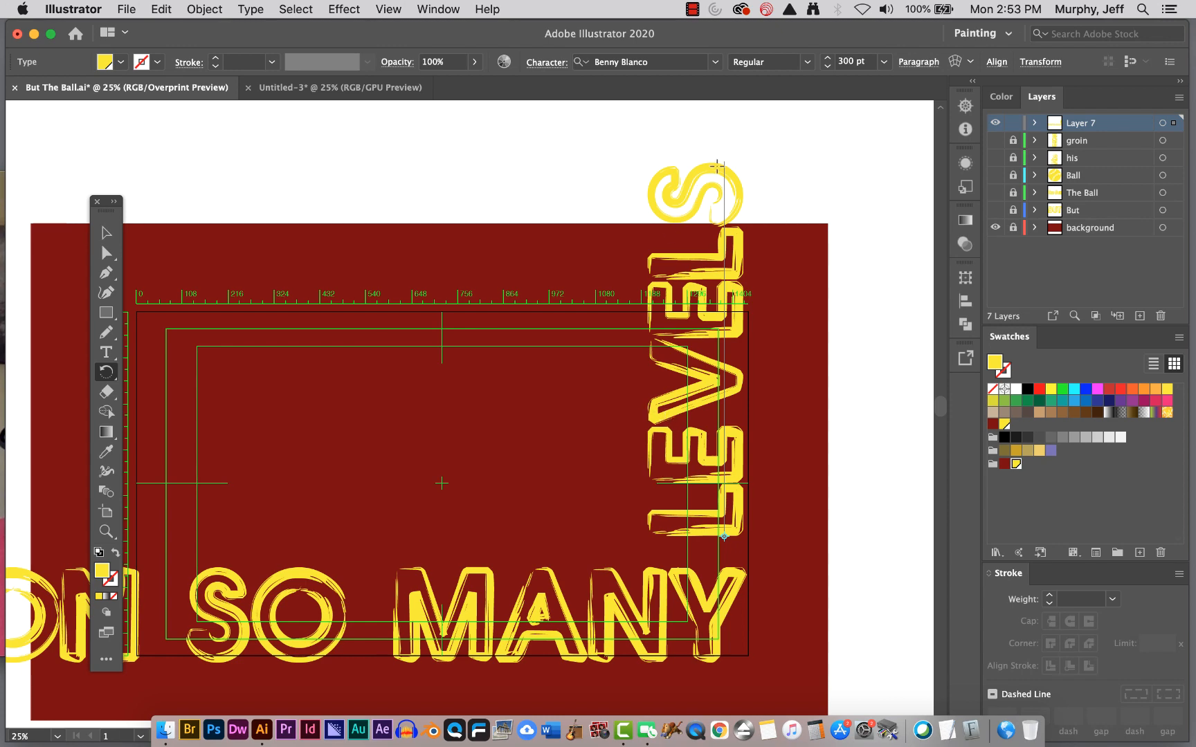
drag(713, 168, 898, 533)
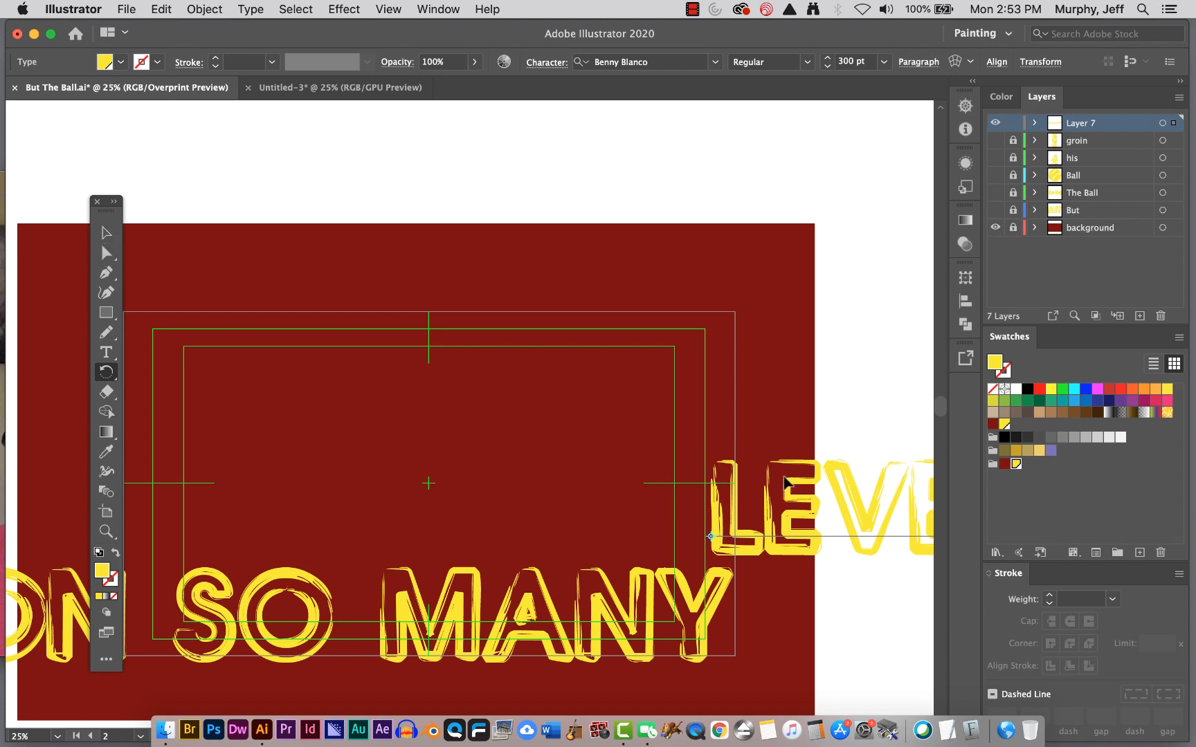
Move LEVELS above SO MANY, aligned with the S, and scale it to about 611 pt so it spans both words.
drag(786, 482, 248, 415)
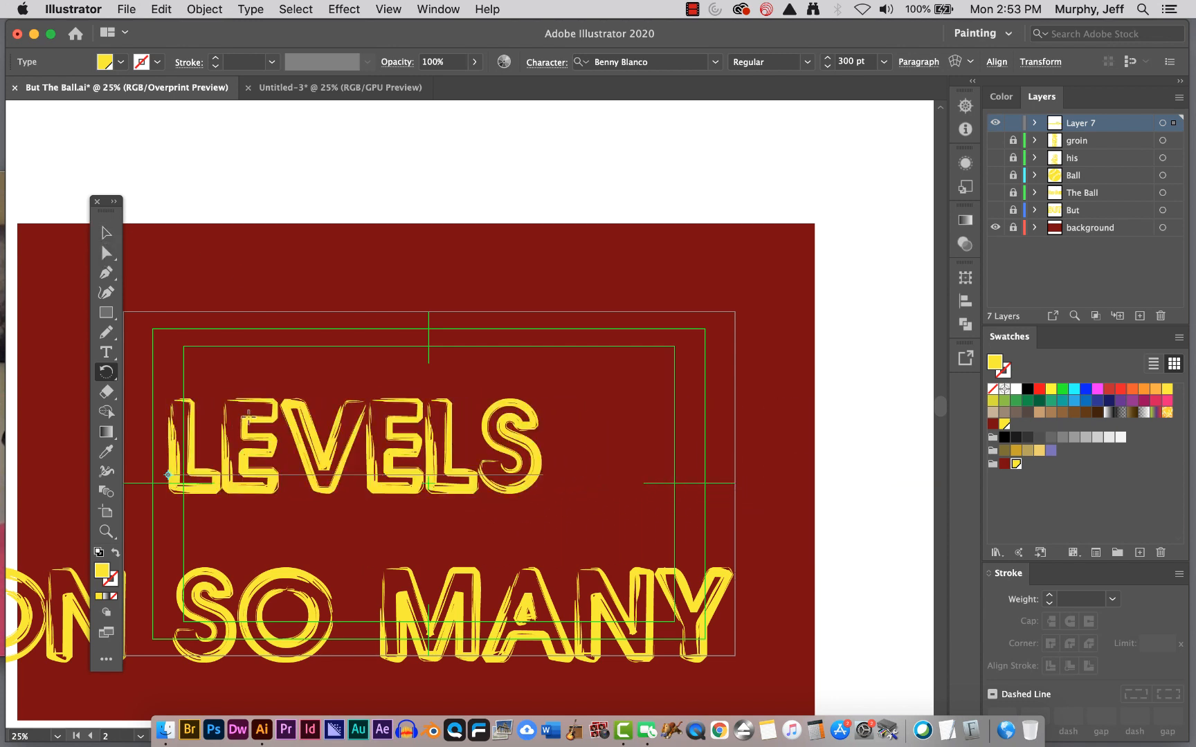
drag(107, 372, 145, 393)
drag(505, 410, 682, 342)
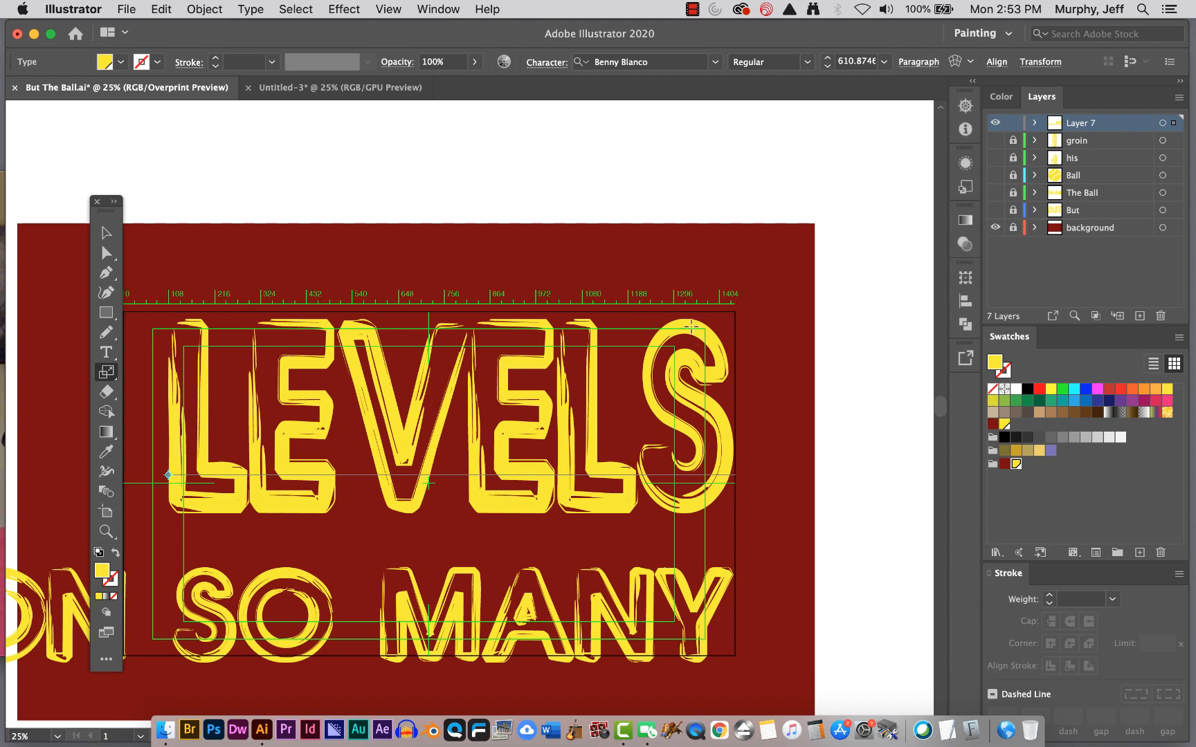
Scale LEVELS down to about 519 pt and move it to start at the artboard's outer left safe-area guide.
drag(692, 328, 684, 348)
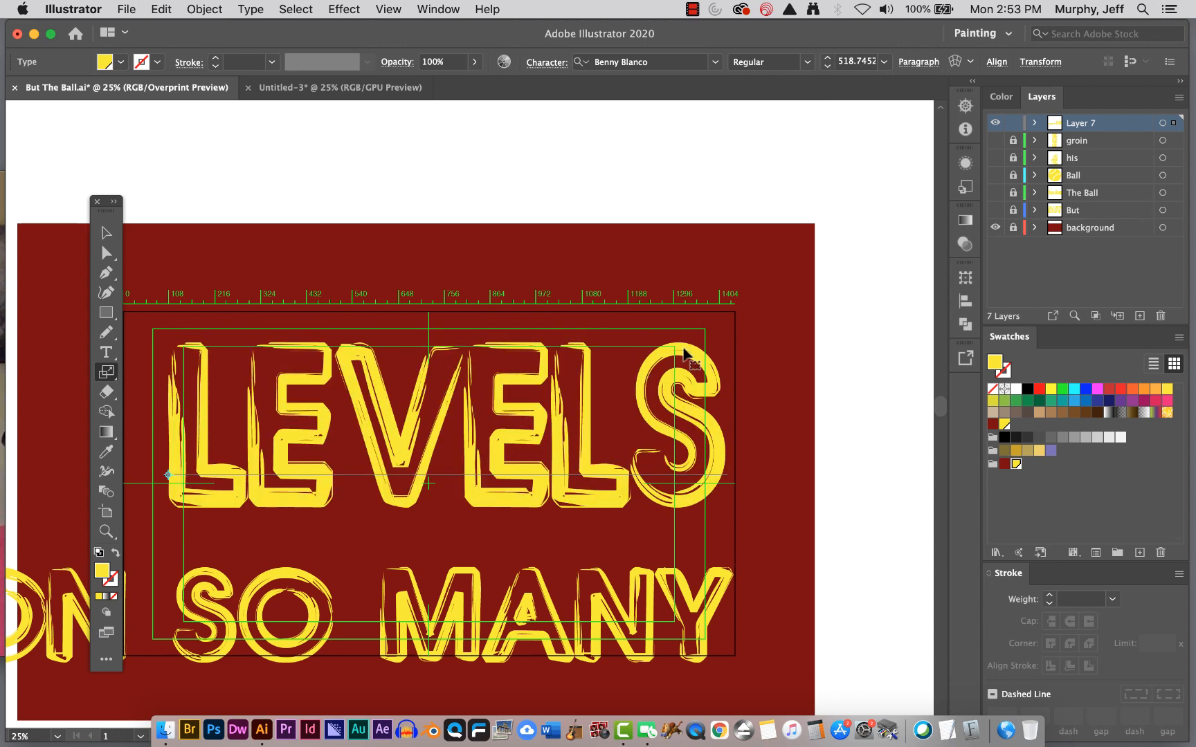
drag(683, 352, 668, 320)
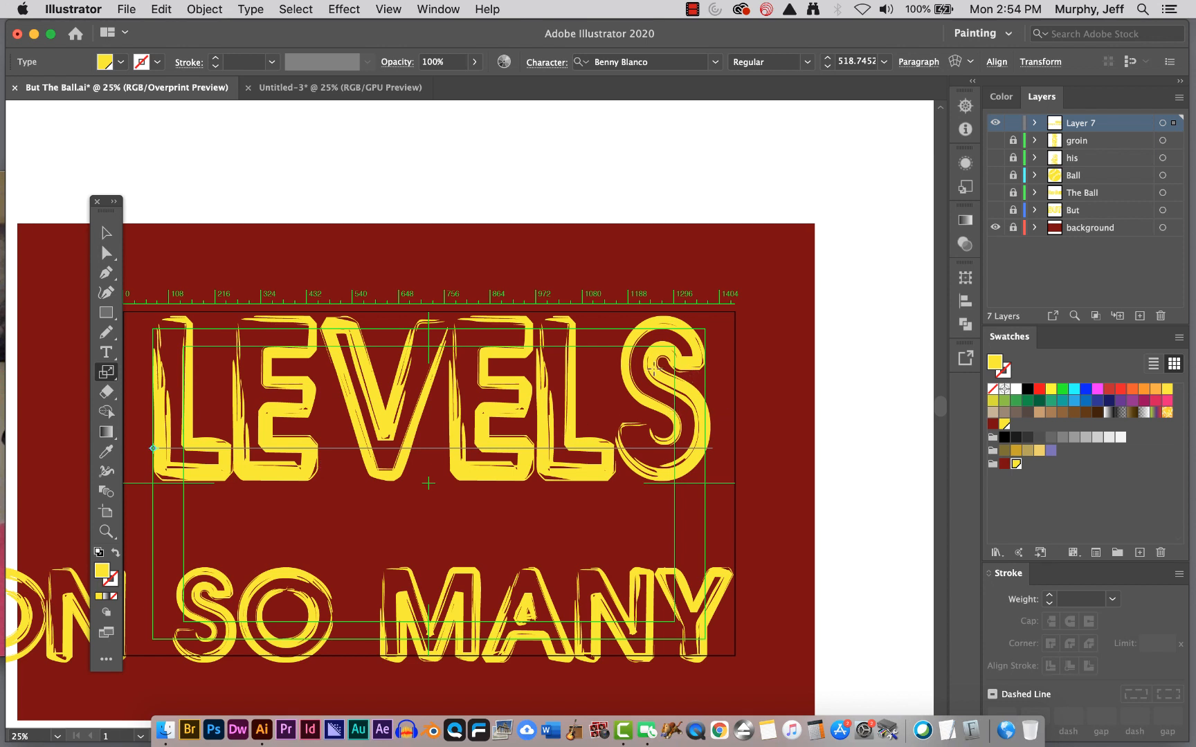
Rotate LEVELS 90 degrees counterclockwise, stand it above the Y of MANY at the artboard's right edge, and save the document.
click(106, 374)
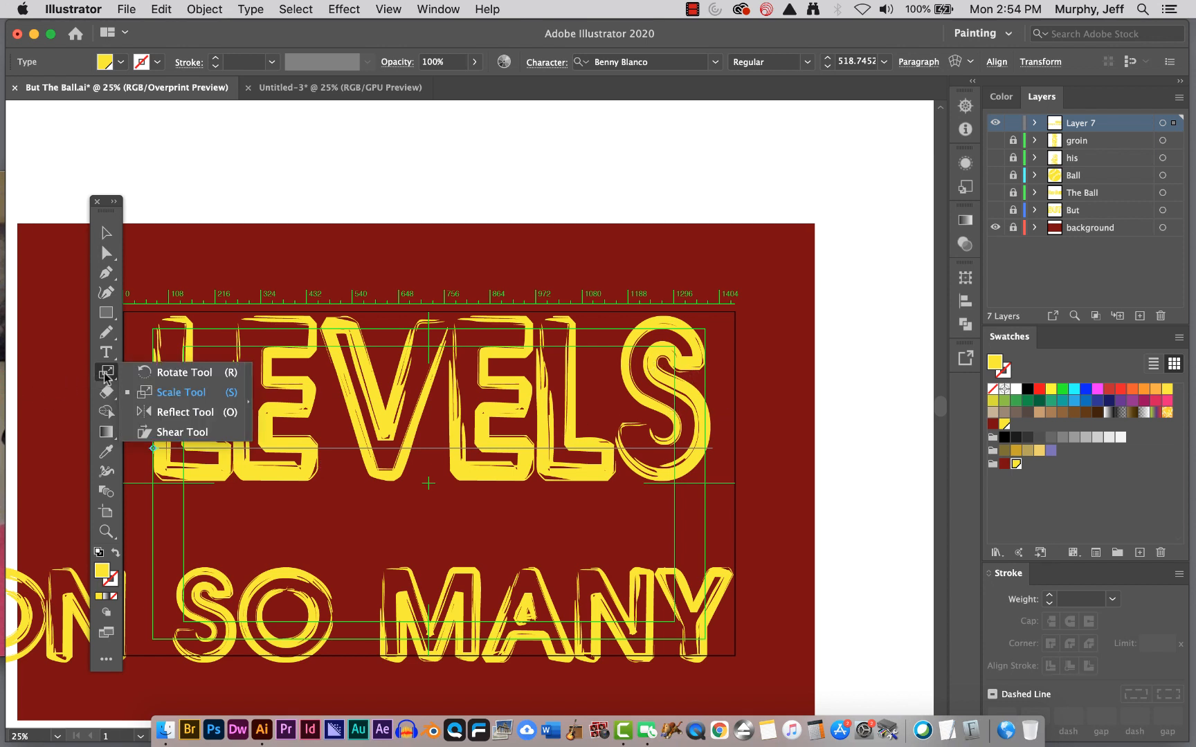
click(149, 372)
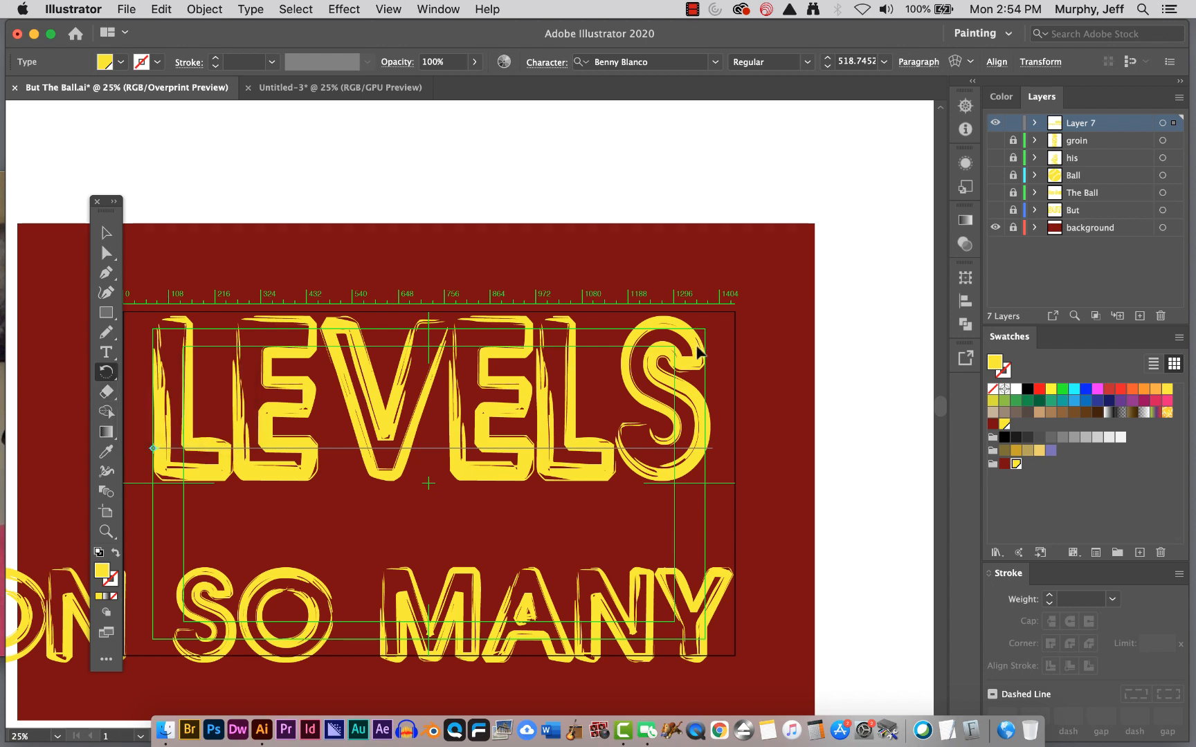
drag(699, 353, 182, 198)
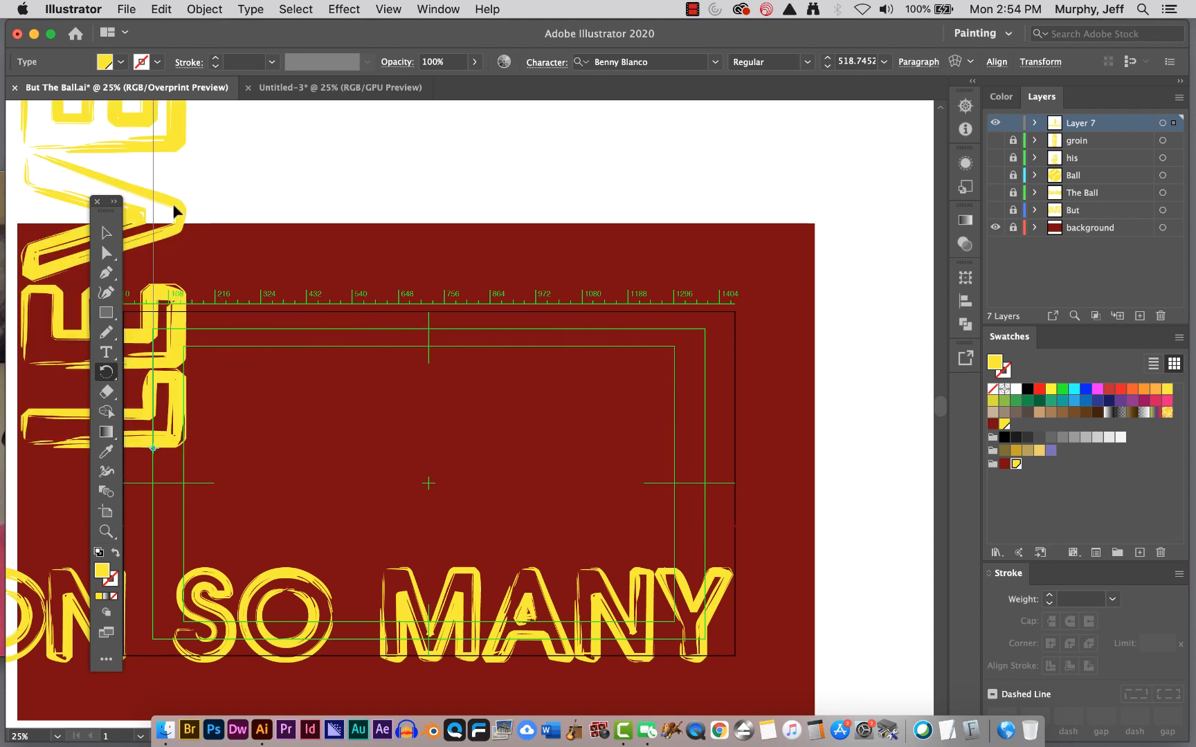
drag(174, 211, 717, 312)
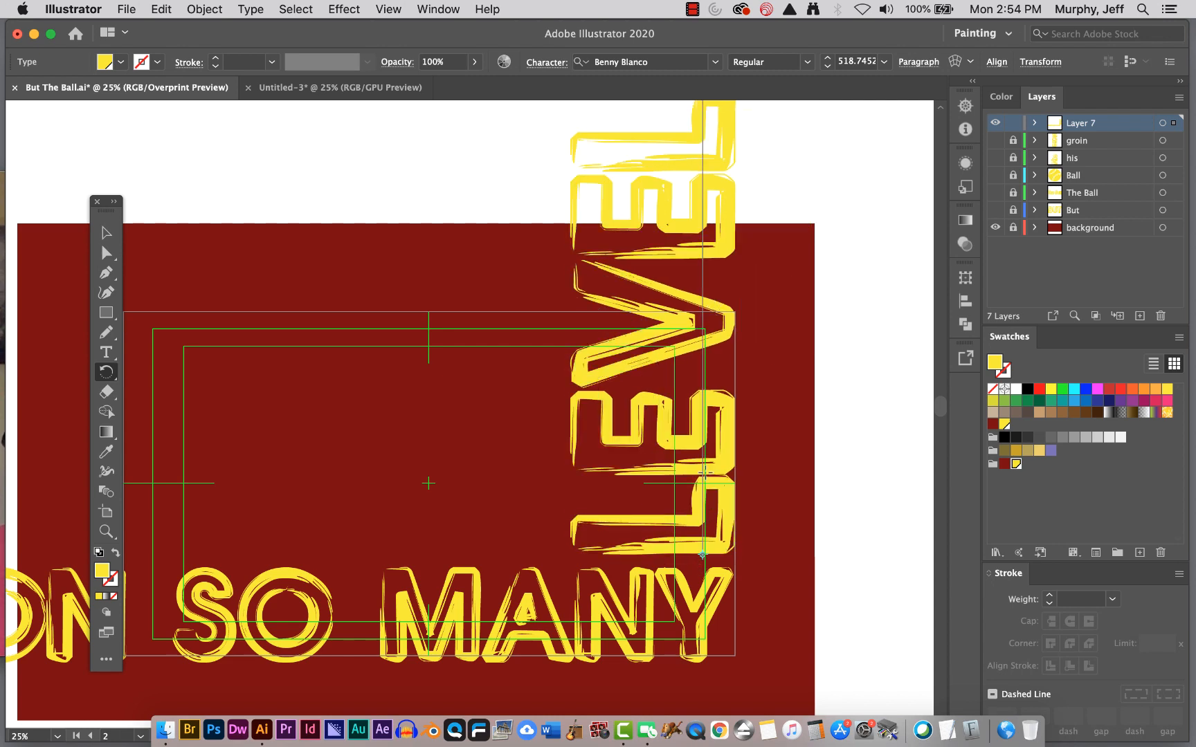
mouse_move(704, 469)
mouse_down()
mouse_move(704, 449)
mouse_move(705, 471)
mouse_up()
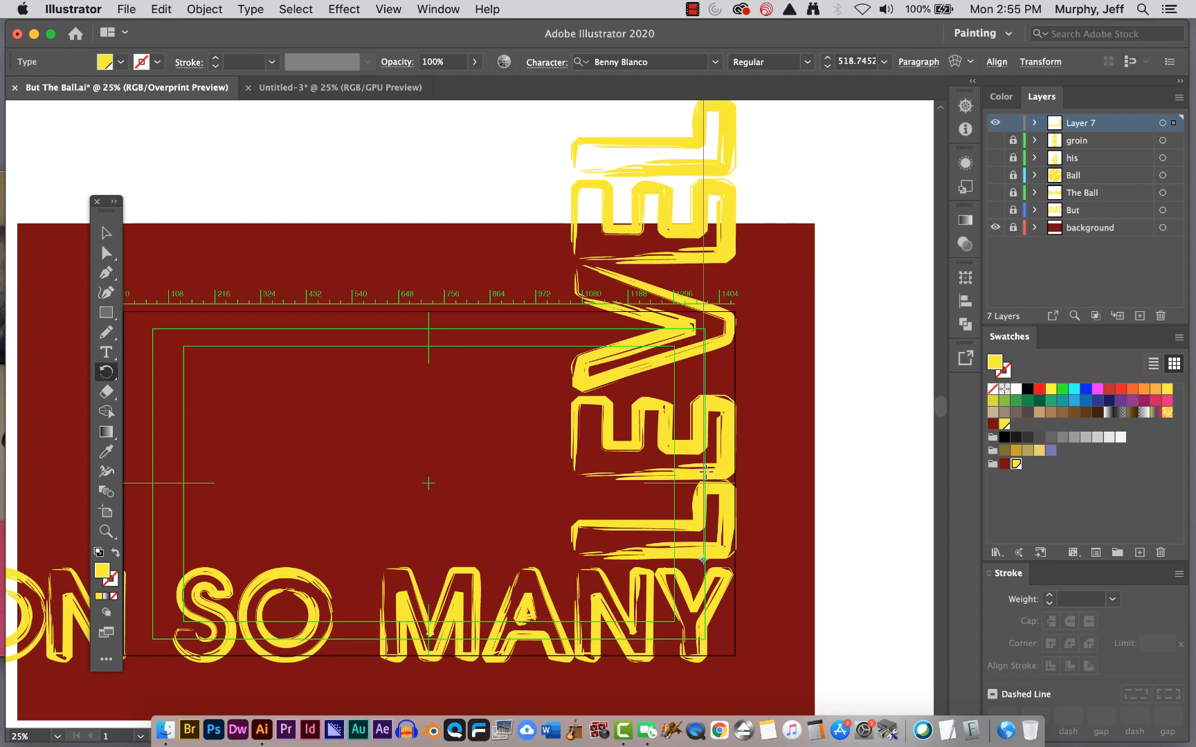
key(super+s)
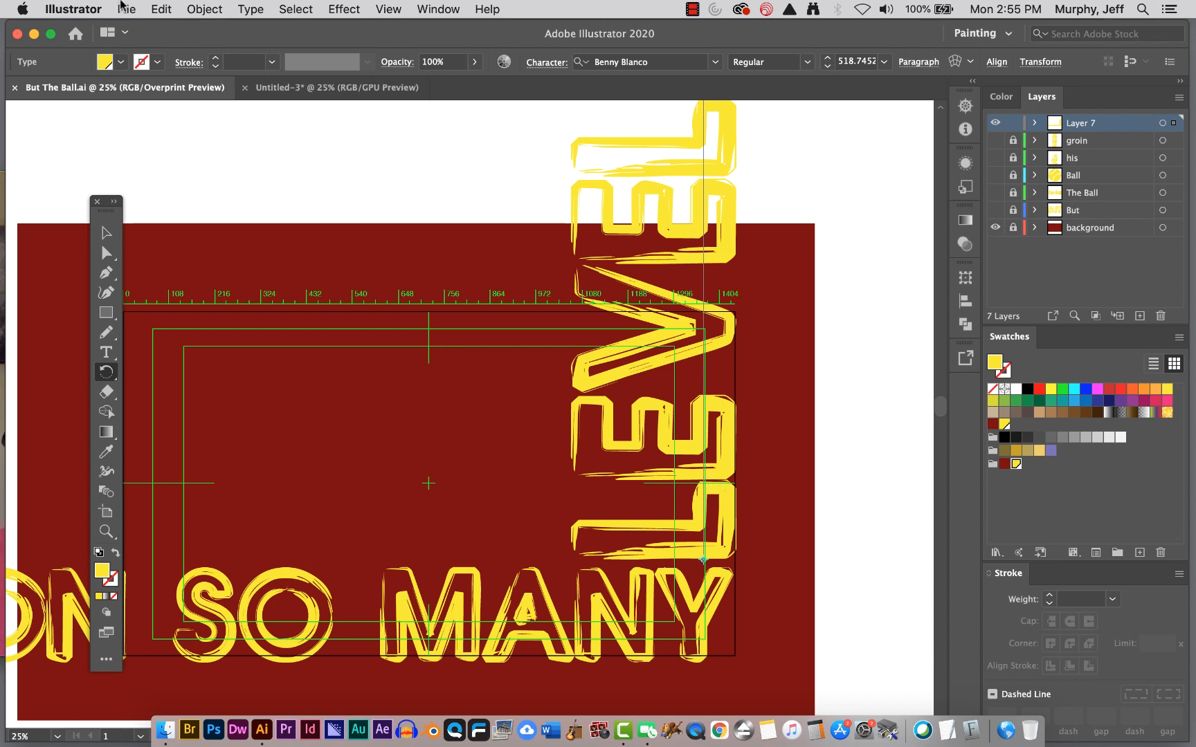
Start saving the document as a new Adobe Illustrator file named But The Ball-2.ai.
click(123, 9)
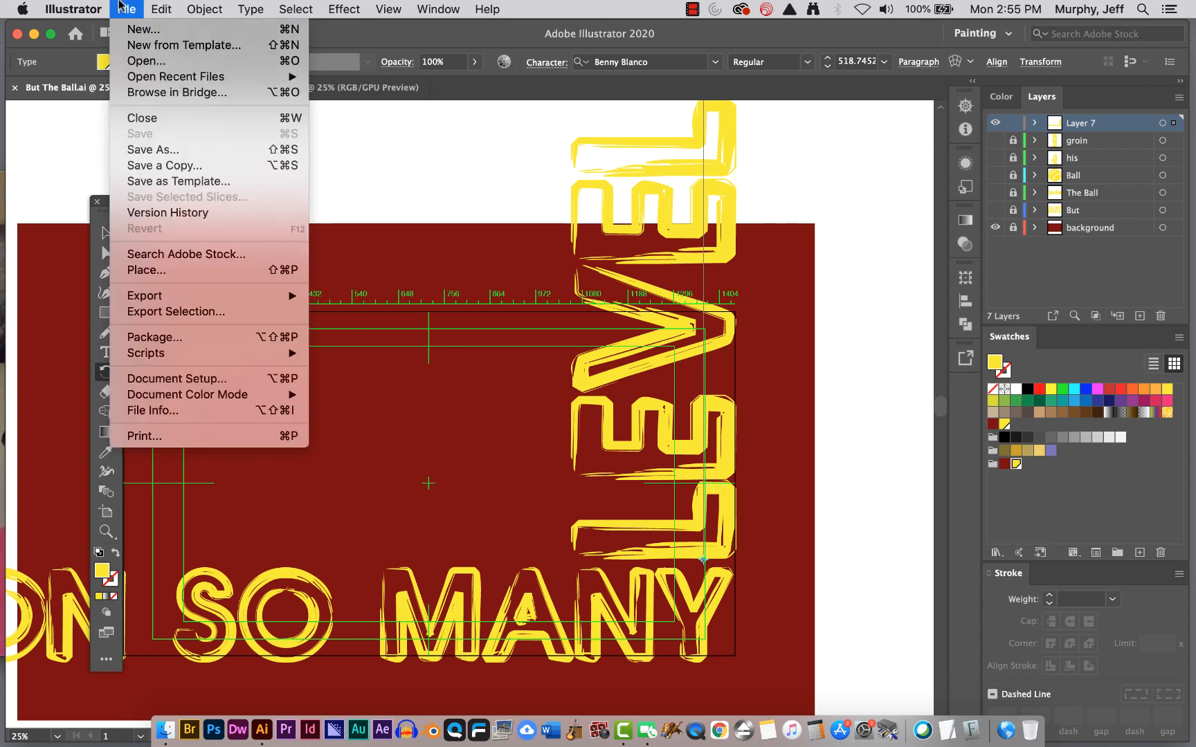
click(138, 151)
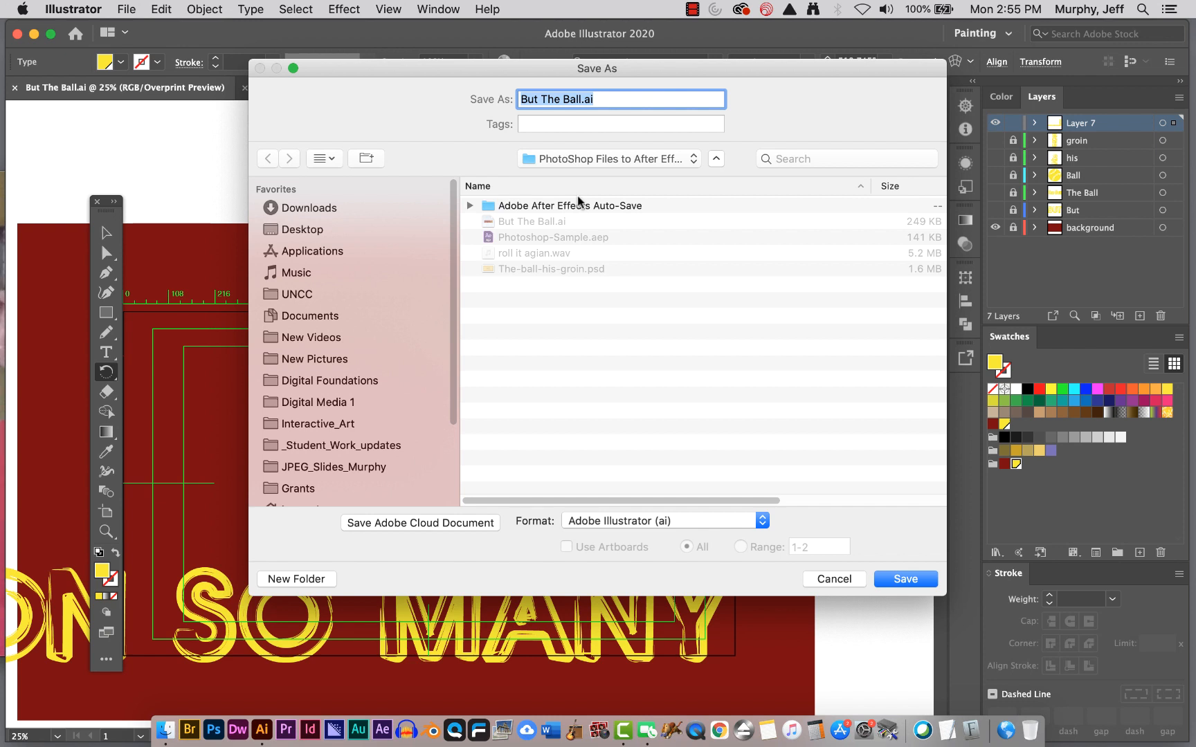
click(580, 99)
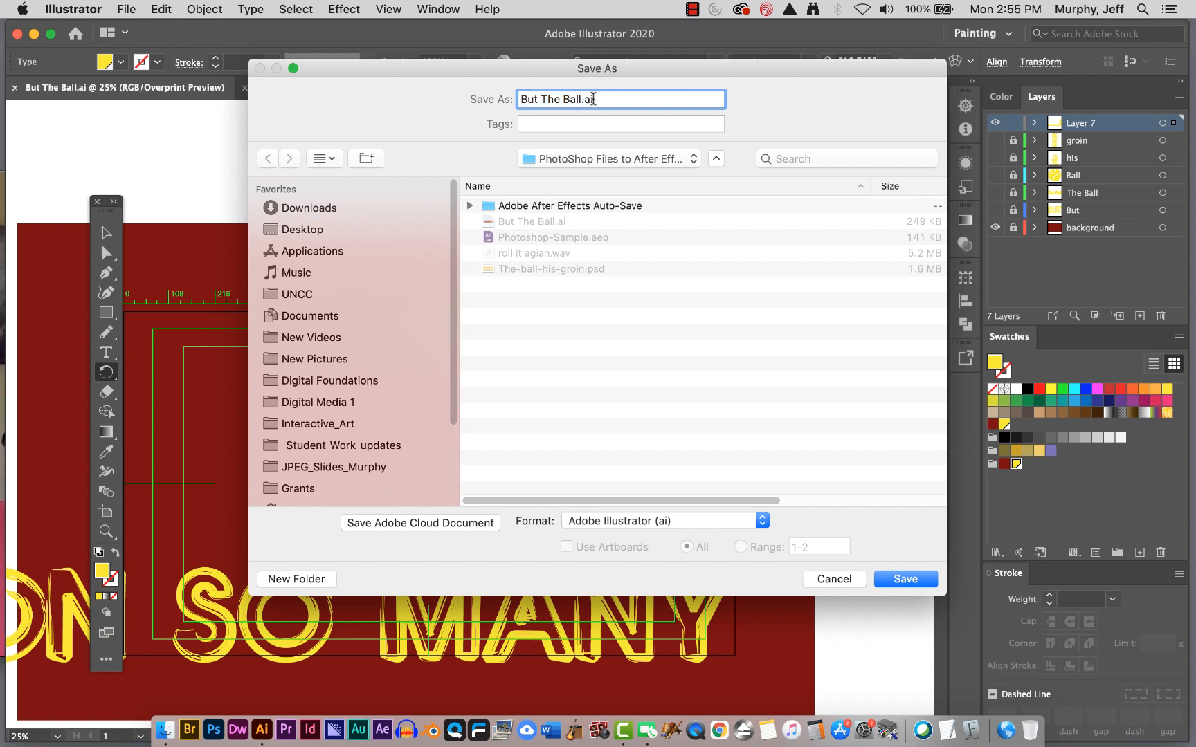
text(-2)
click(612, 162)
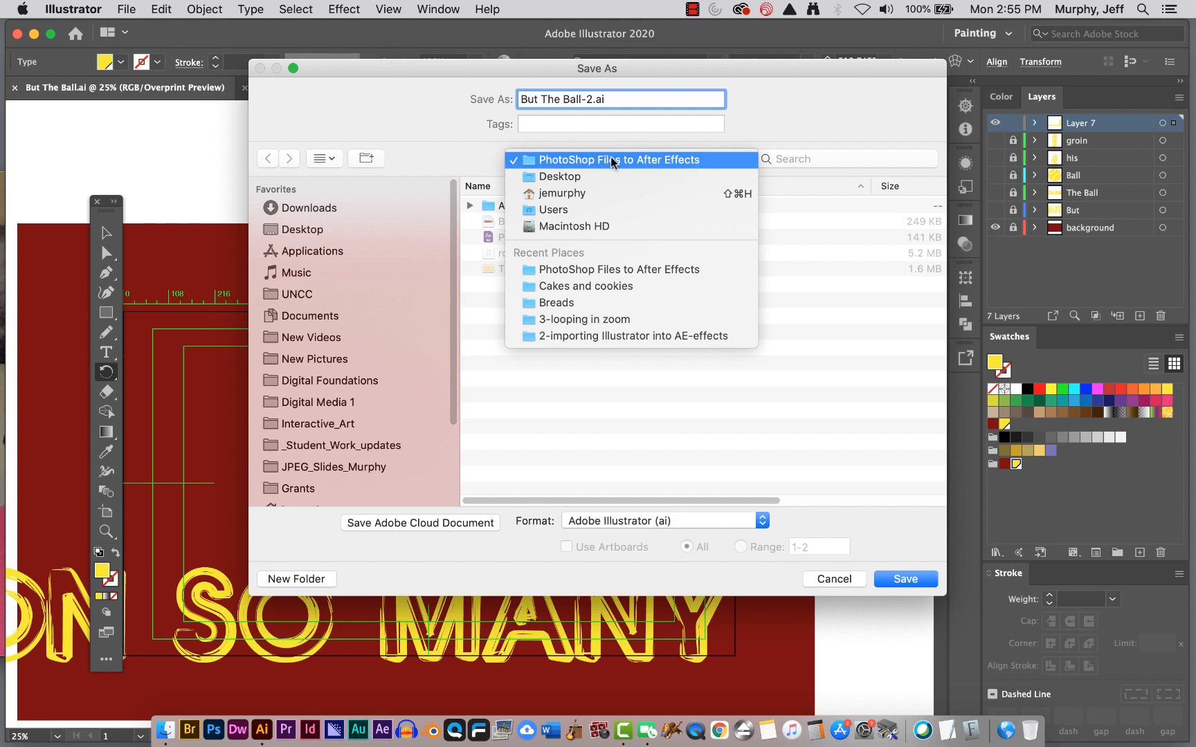
click(611, 159)
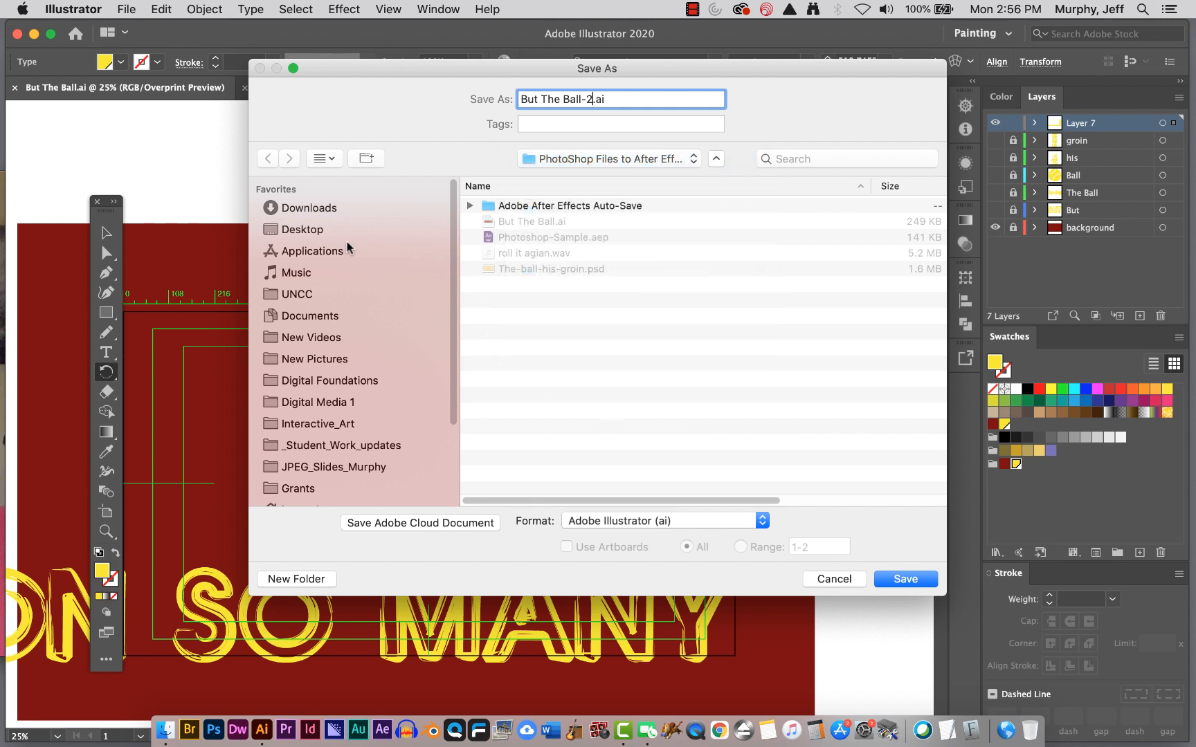
Create a Project Kinetic Type folder on the Desktop and save the file there in Illustrator 2020 format with the default options.
click(304, 229)
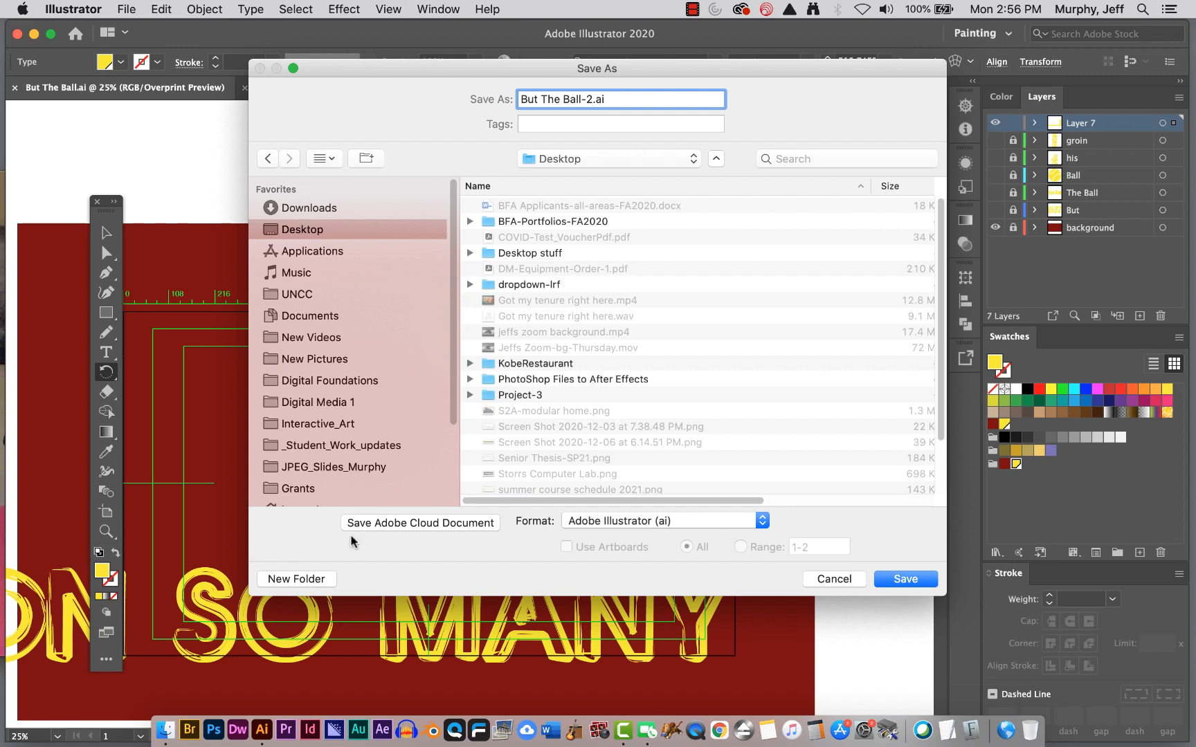
click(298, 579)
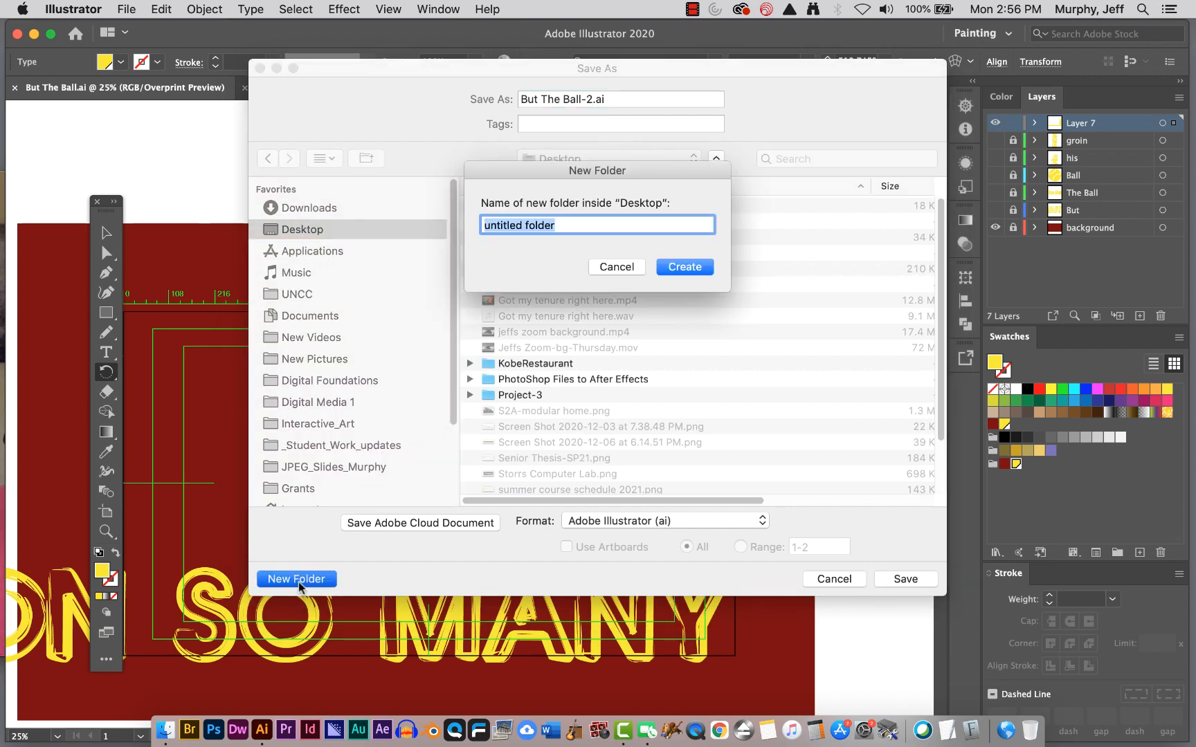
text(K)
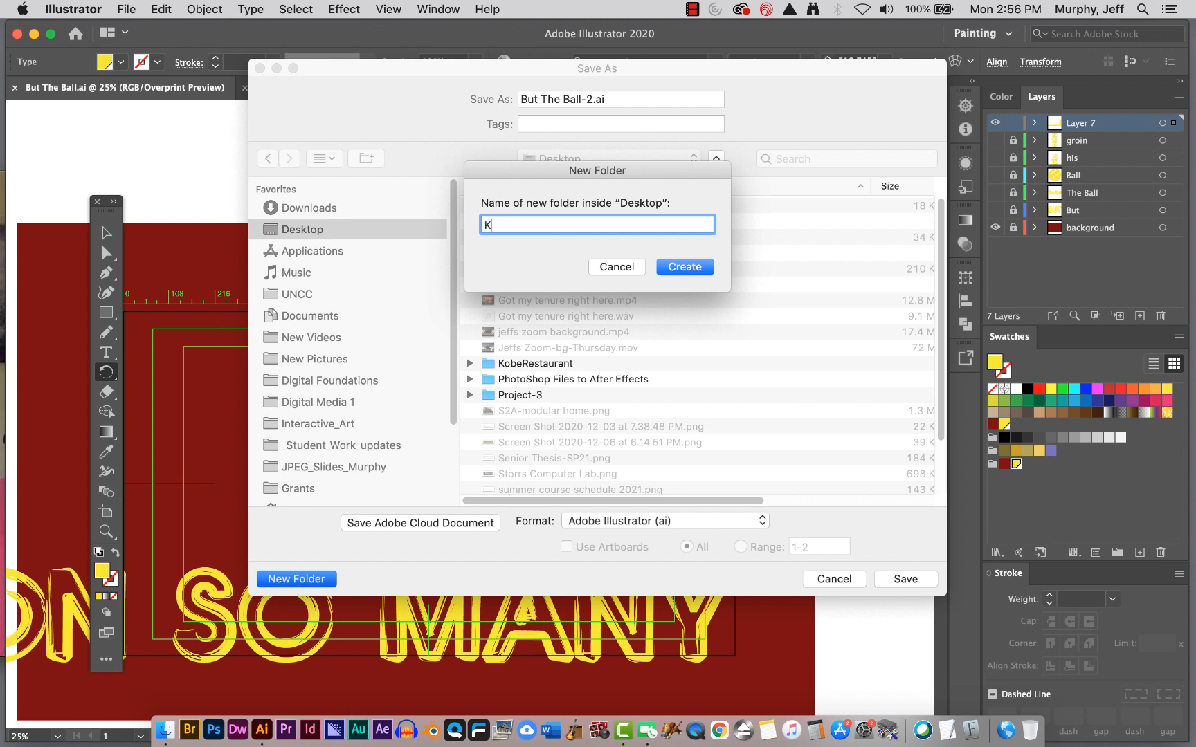
key(BackSpace)
text(Project Kinetic Type)
click(707, 265)
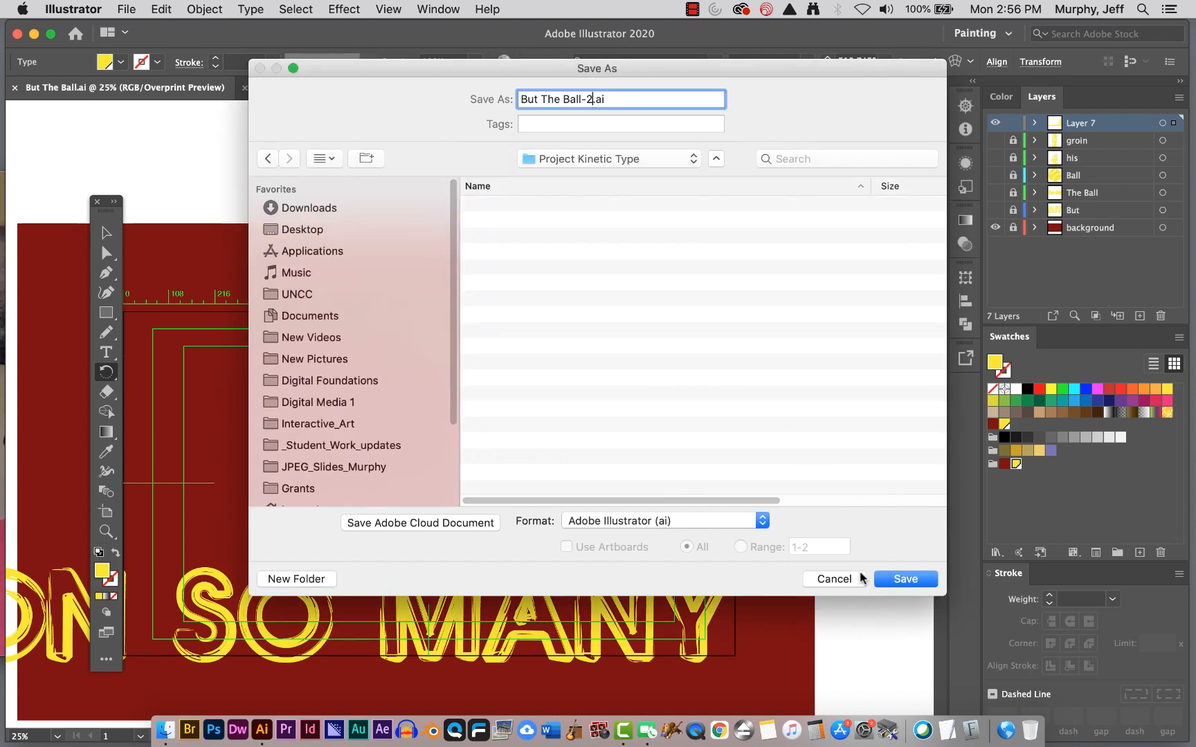
click(892, 582)
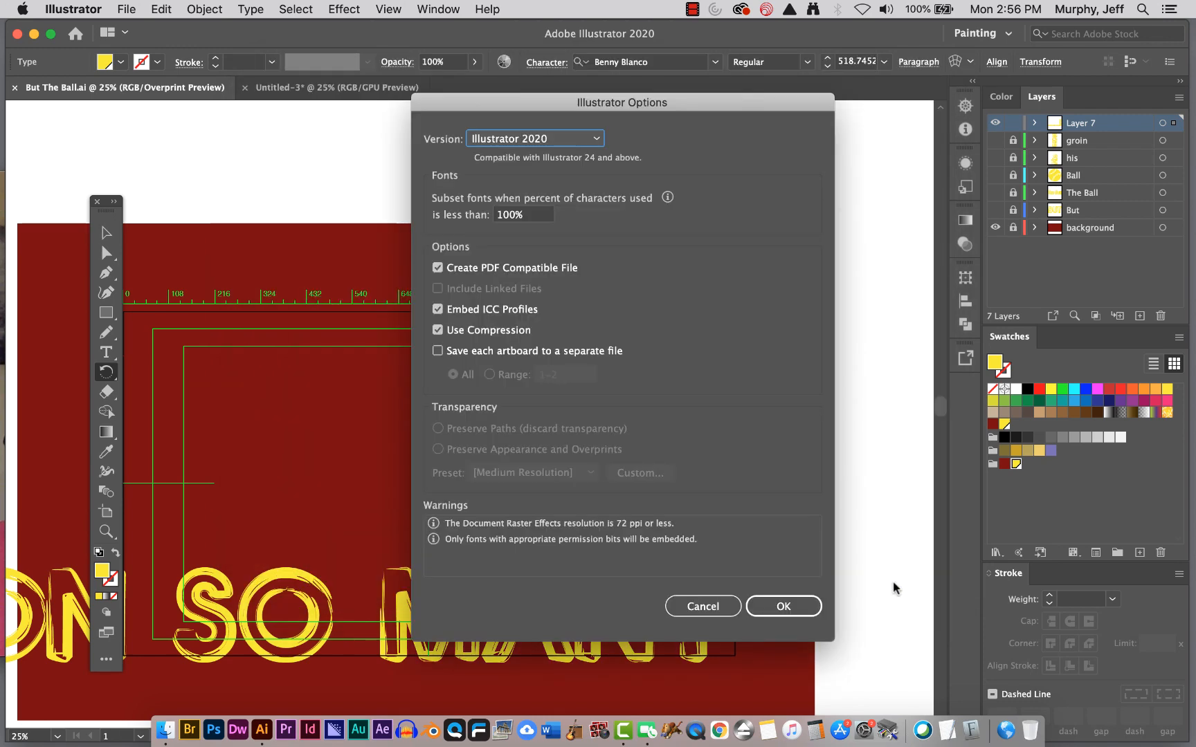
click(788, 604)
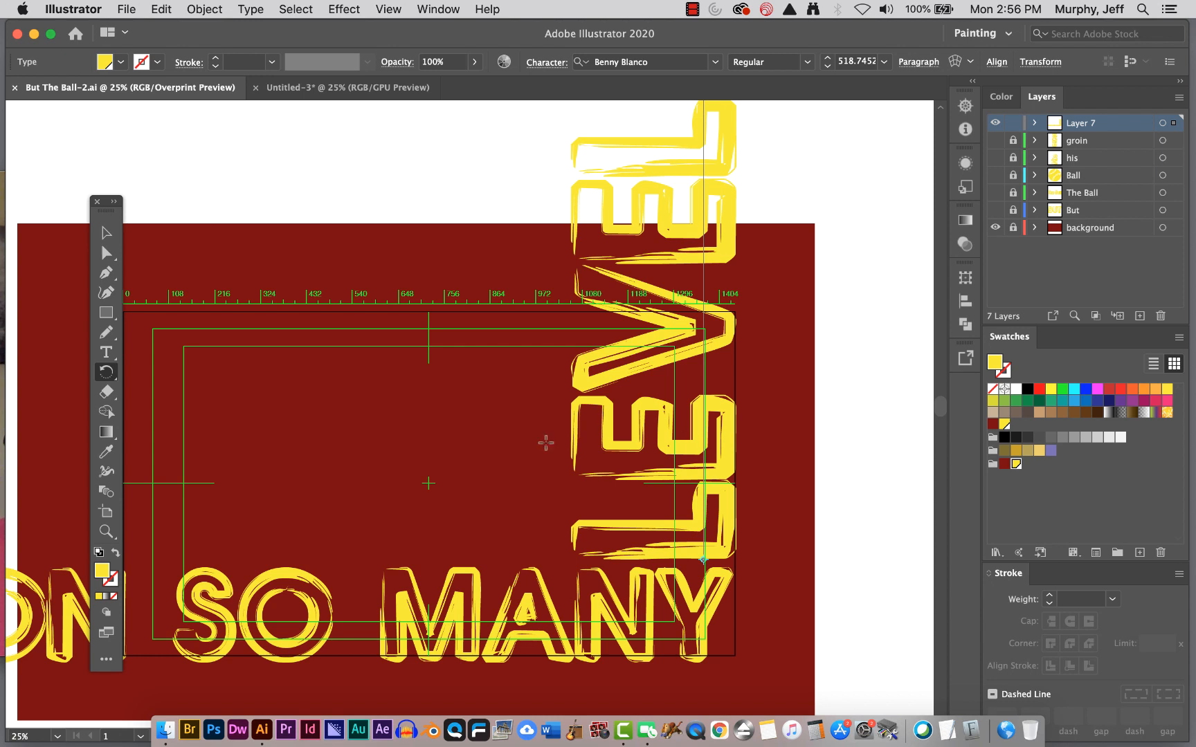
Scale the horizontal ON SO MANY text line down to about 286 pt, keeping the Y under LEVELS, and save the file.
click(109, 373)
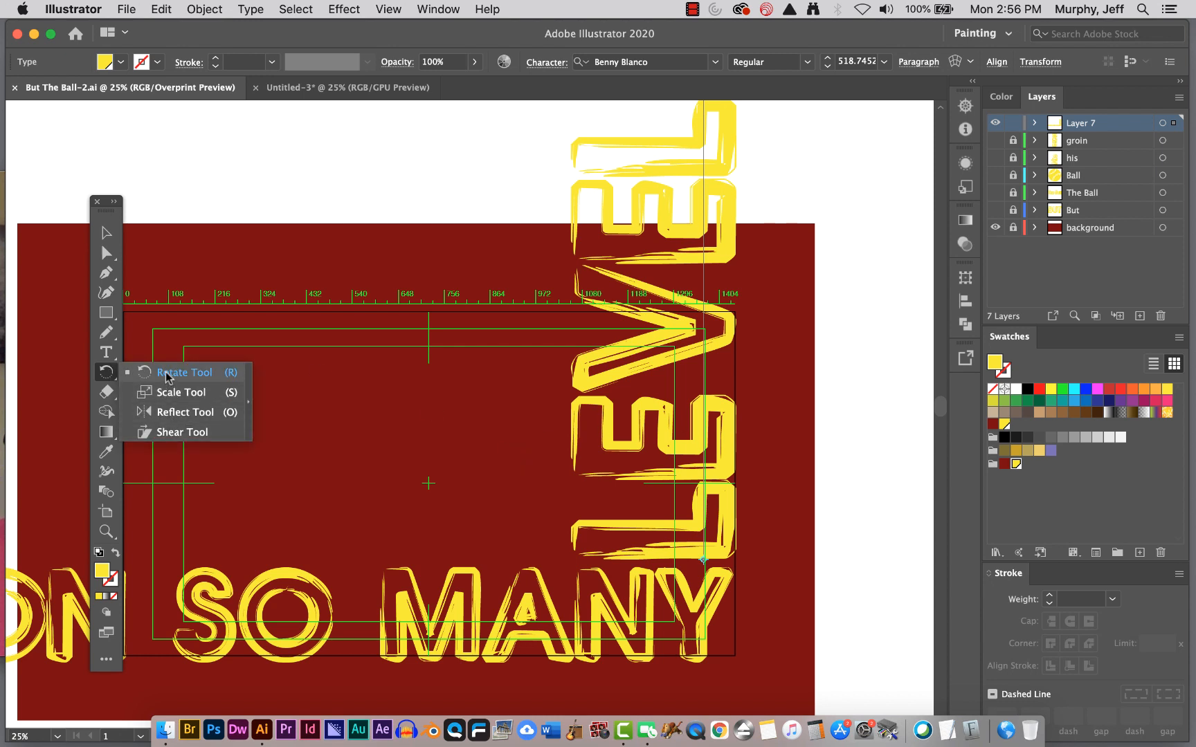
click(170, 393)
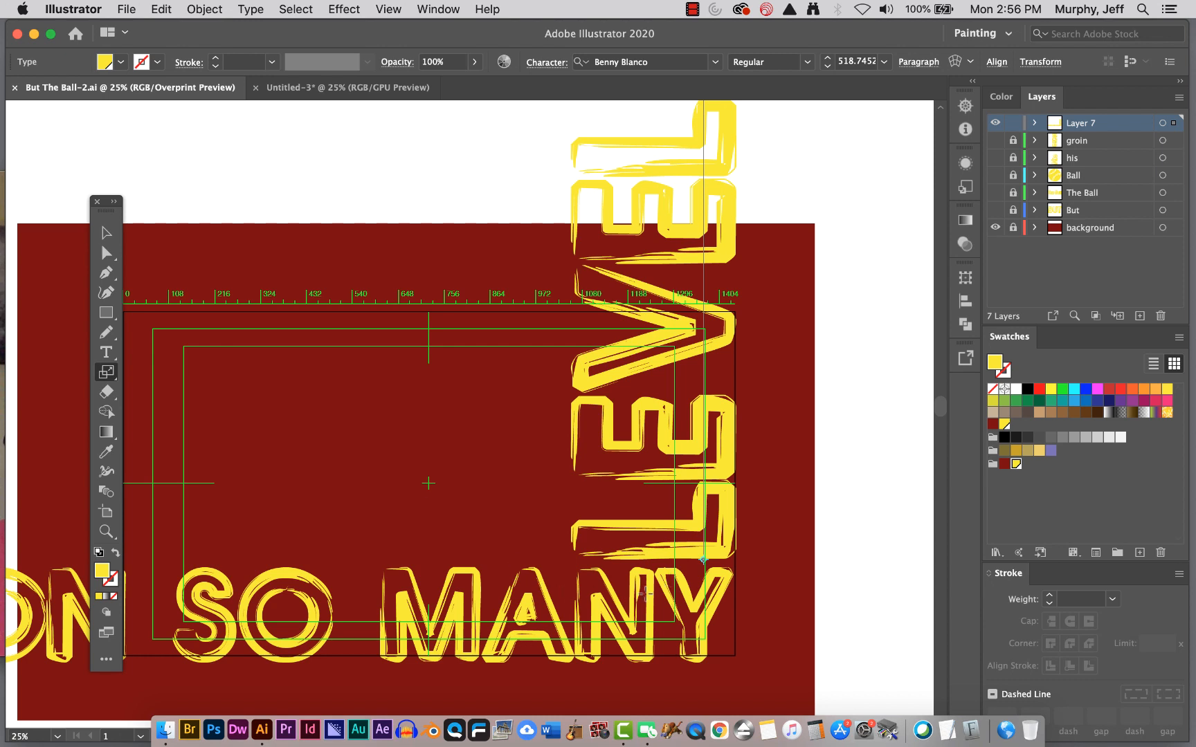
click(114, 231)
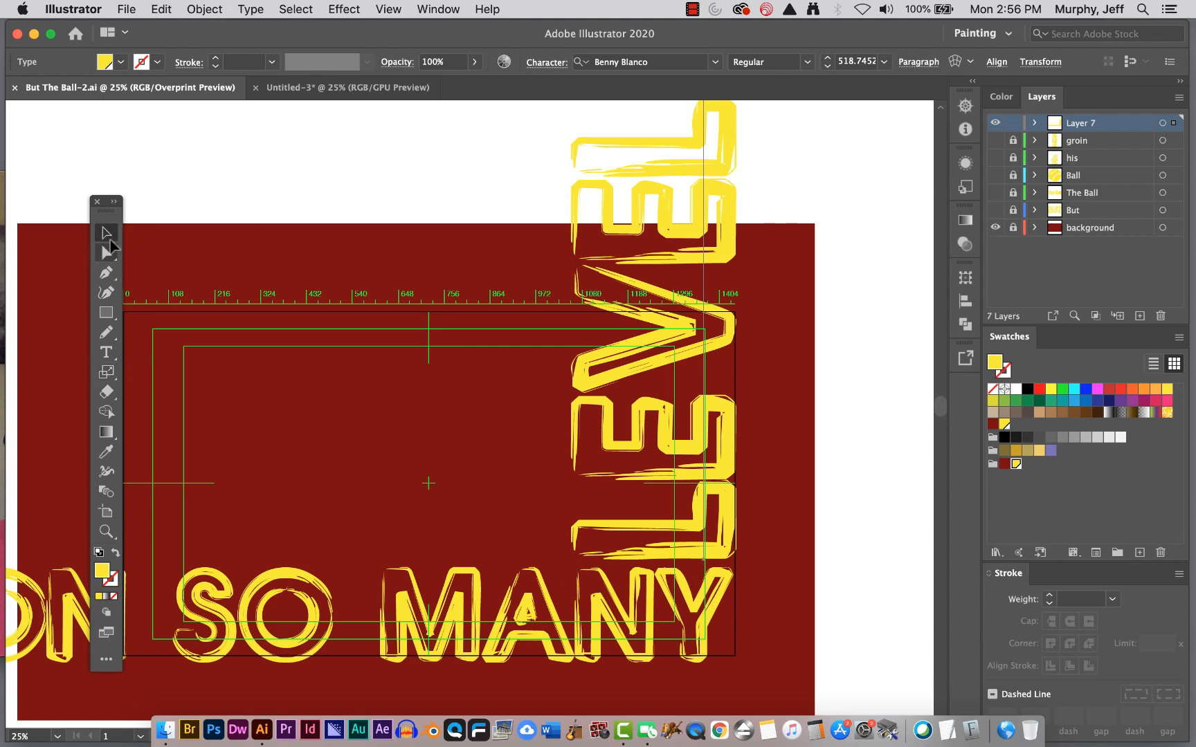
click(396, 606)
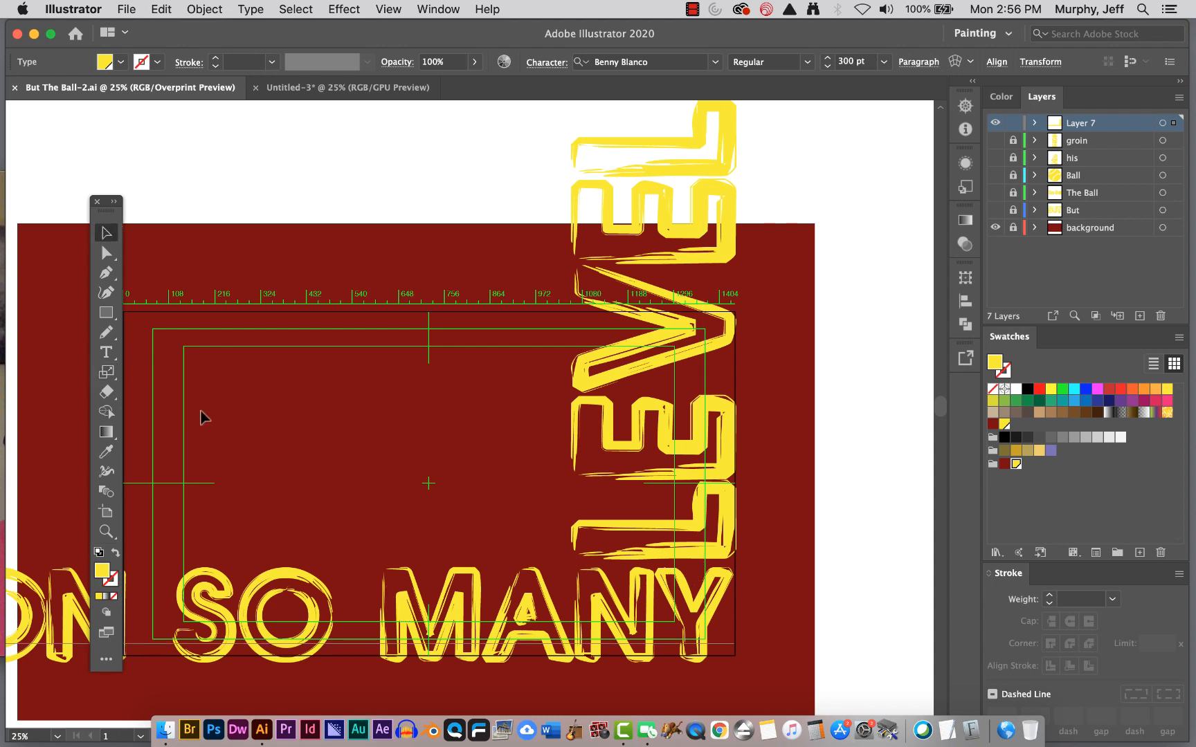
click(106, 371)
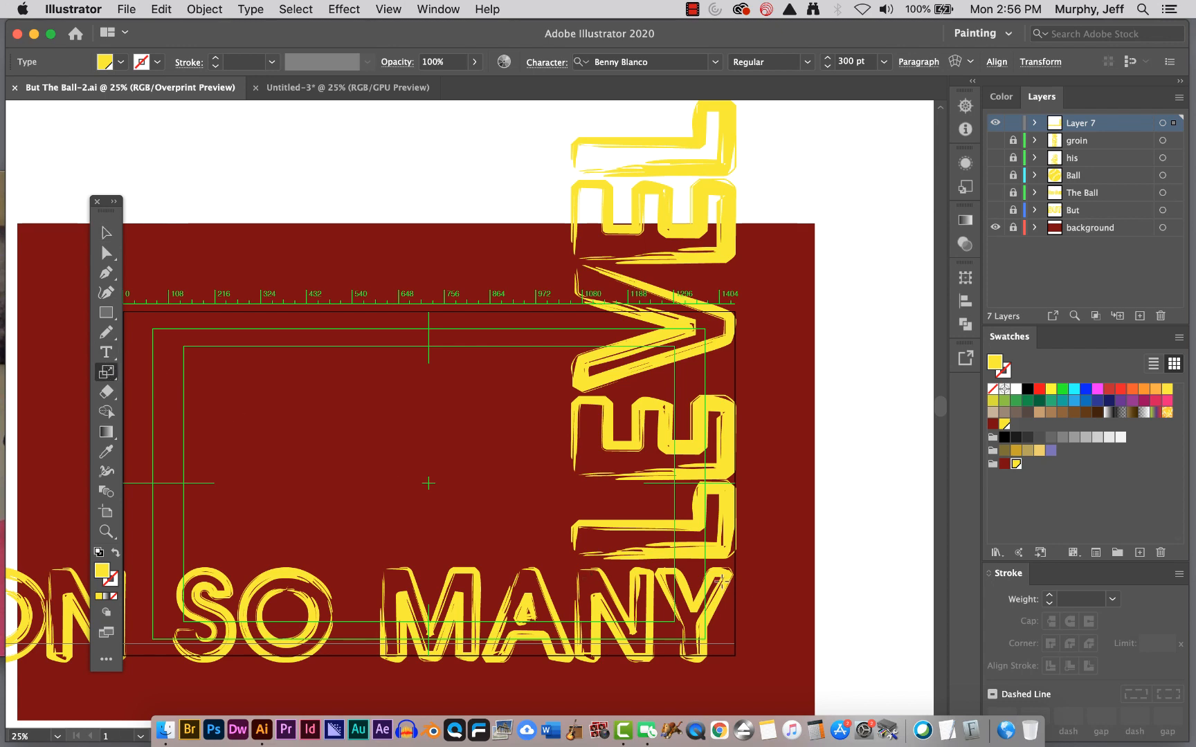
drag(723, 578, 688, 607)
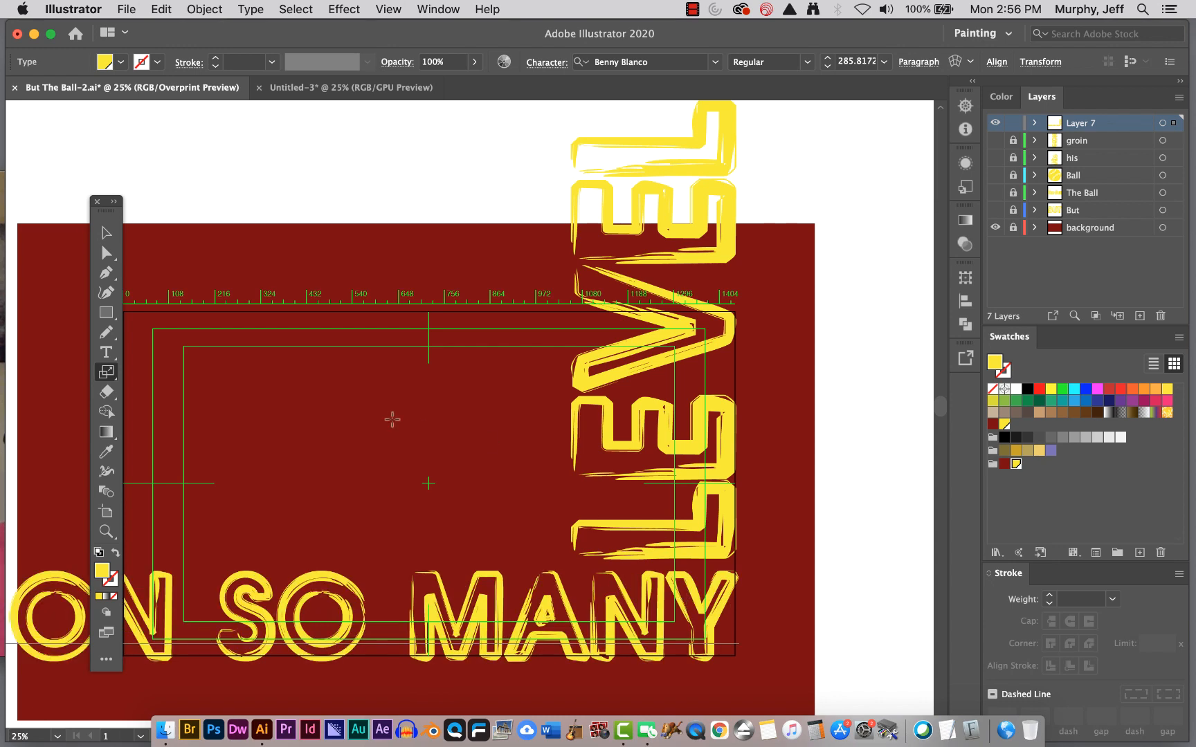
scroll(136, 275, down, 1)
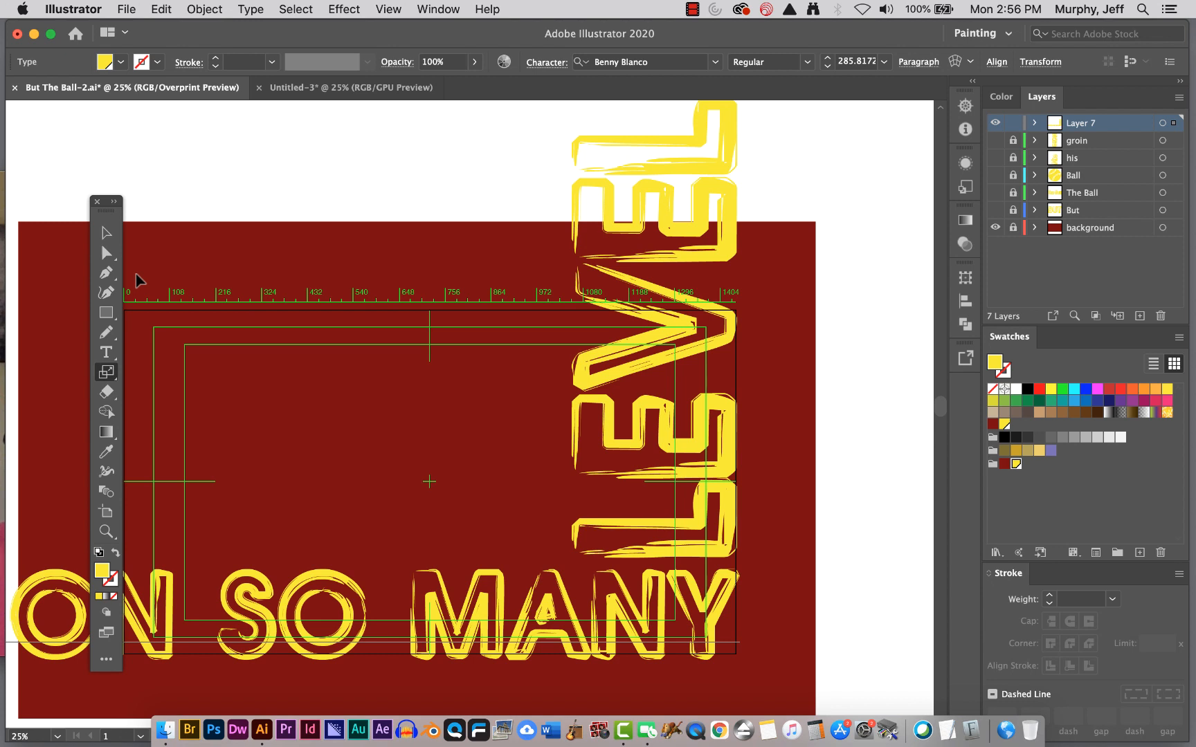
key(super+s)
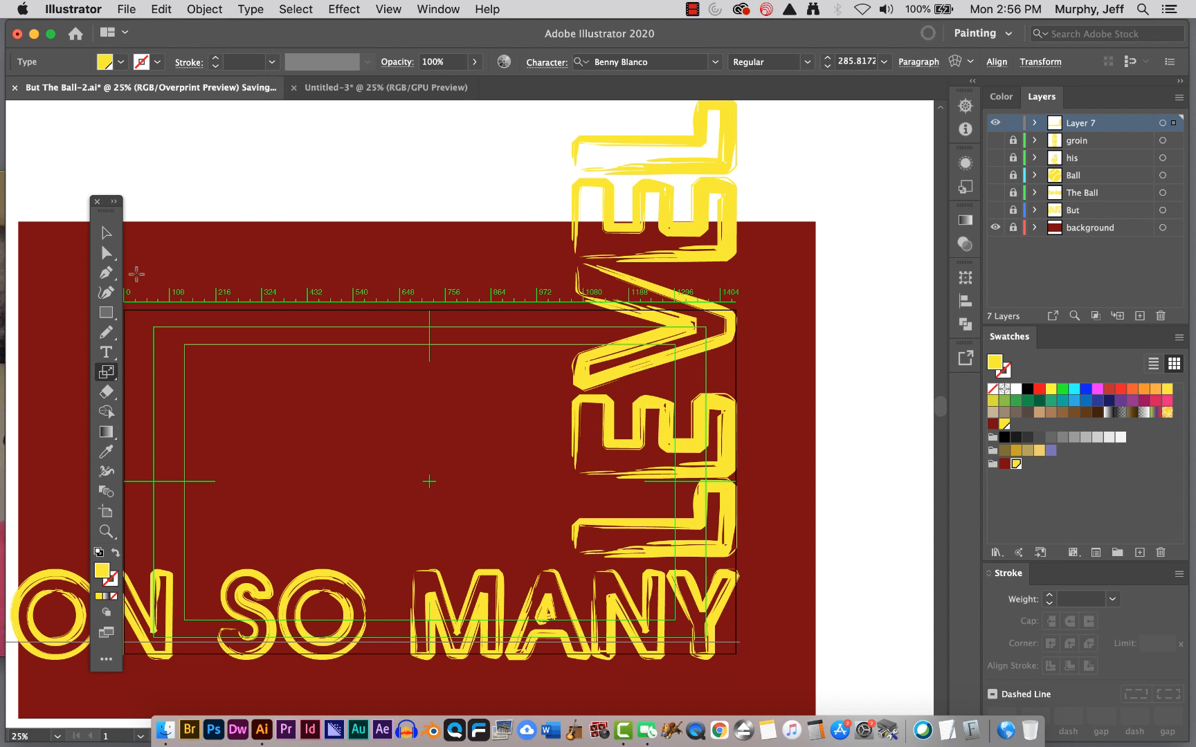